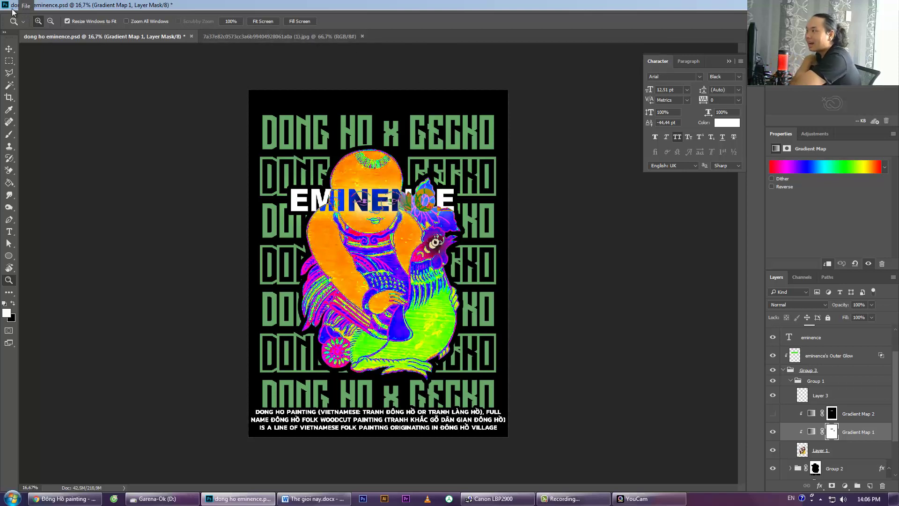
Step: Open the New Document settings from the File menu
{"action": "left_click", "coordinate": [25, 6]}
{"action": "left_click", "coordinate": [28, 16]}
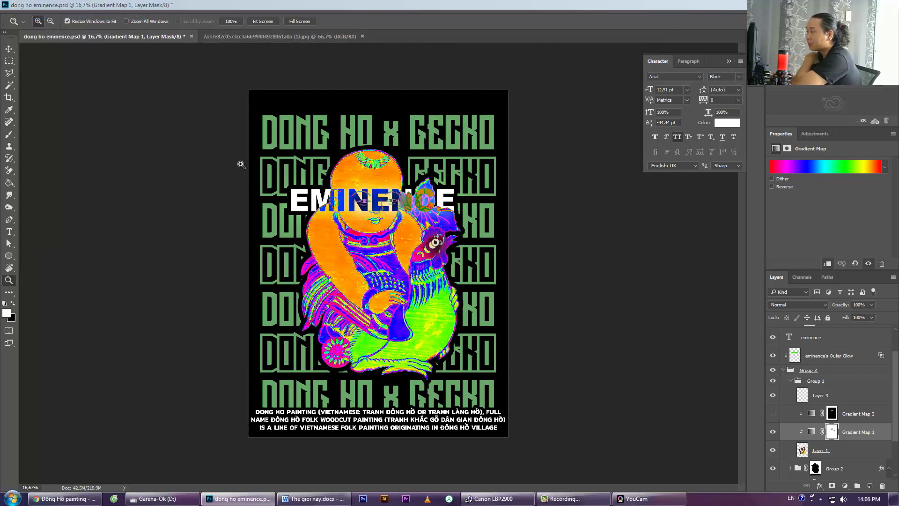
Step: Create a blank A3 document and copy the whole Dong Ho painting
{"action": "left_click", "coordinate": [211, 233]}
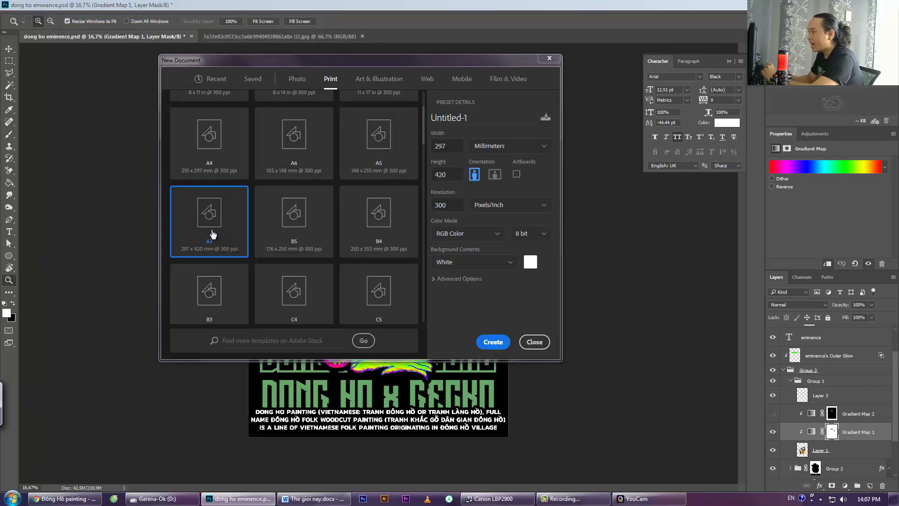
{"action": "left_click", "coordinate": [492, 342]}
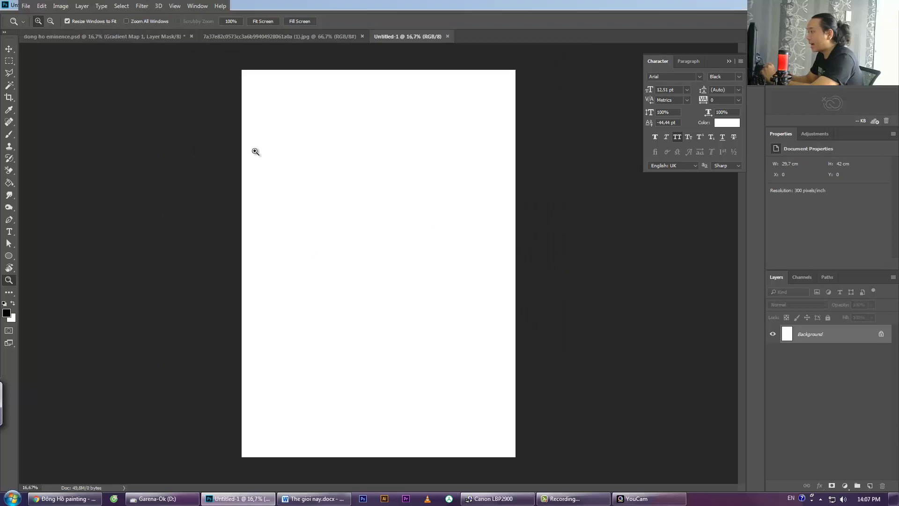
{"action": "left_click", "coordinate": [288, 37]}
{"action": "key", "text": "ctrl+a"}
{"action": "key", "text": "ctrl+c"}
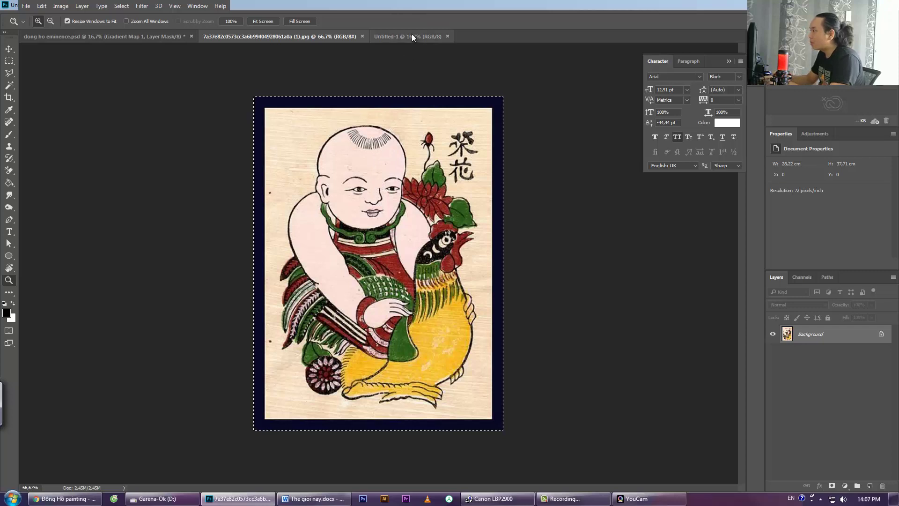
Step: Paste the painting into the A3 document and enlarge it to fill the page
{"action": "left_click", "coordinate": [412, 36]}
{"action": "key", "text": "ctrl+v"}
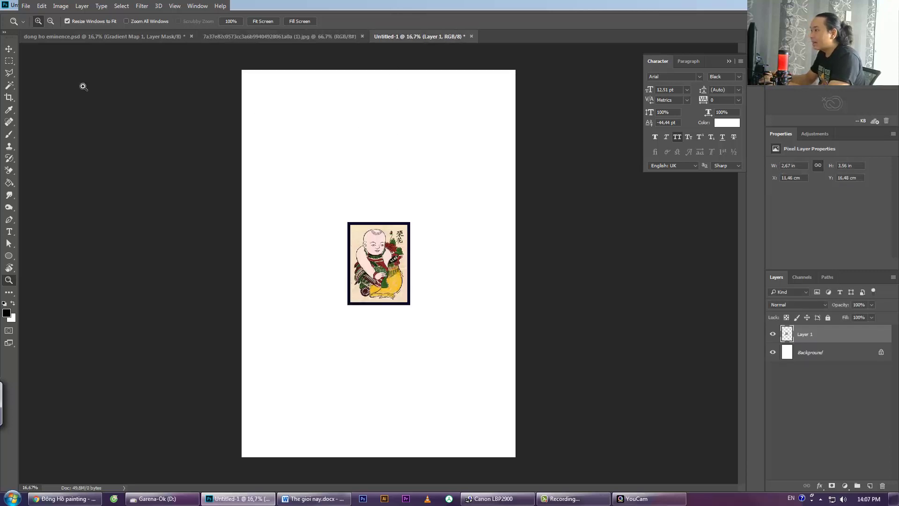
{"action": "left_click", "coordinate": [9, 49]}
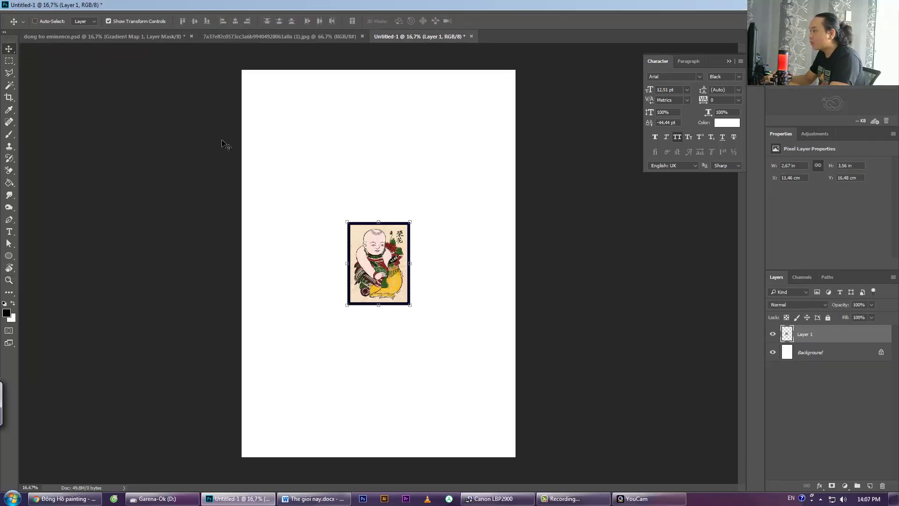
{"action": "left_click_drag", "start_coordinate": [410, 305], "coordinate": [501, 436]}
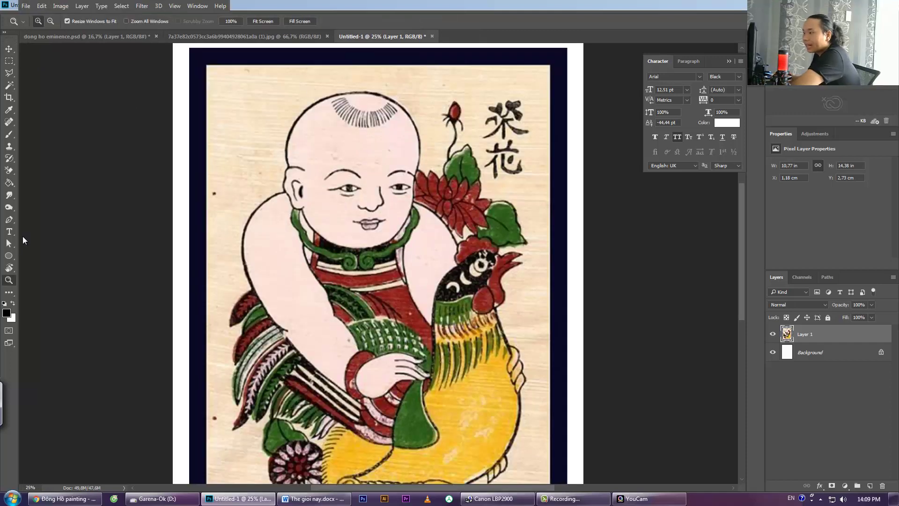
Step: Trace a path around the boy and rooster with the Pen Tool
{"action": "left_click", "coordinate": [9, 220]}
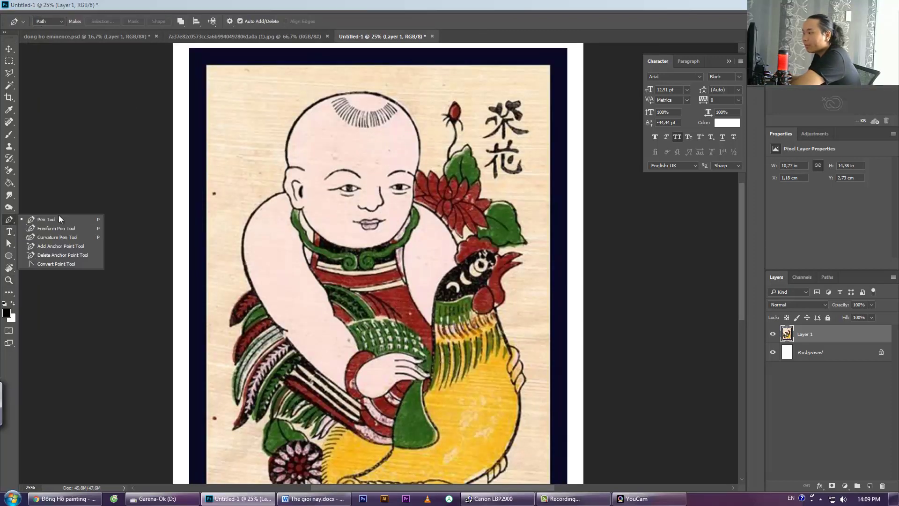
{"action": "left_click", "coordinate": [74, 221]}
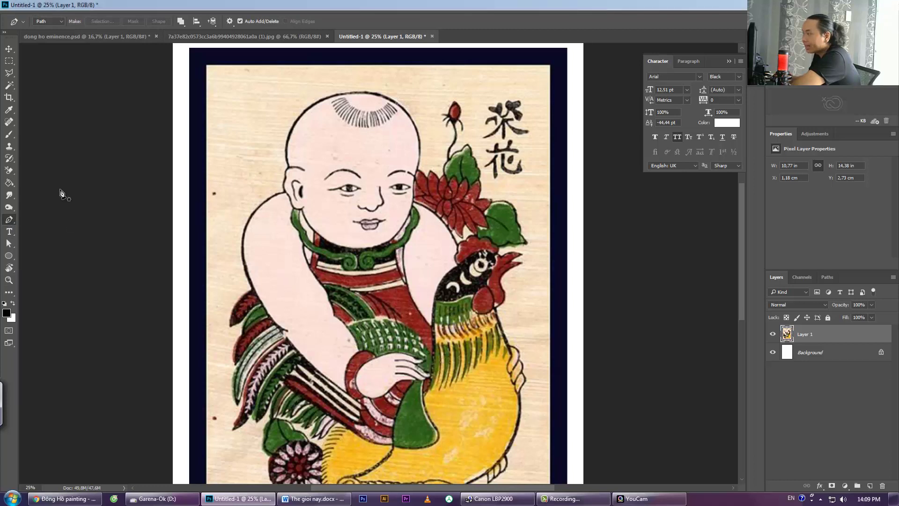
{"action": "left_click", "coordinate": [341, 93]}
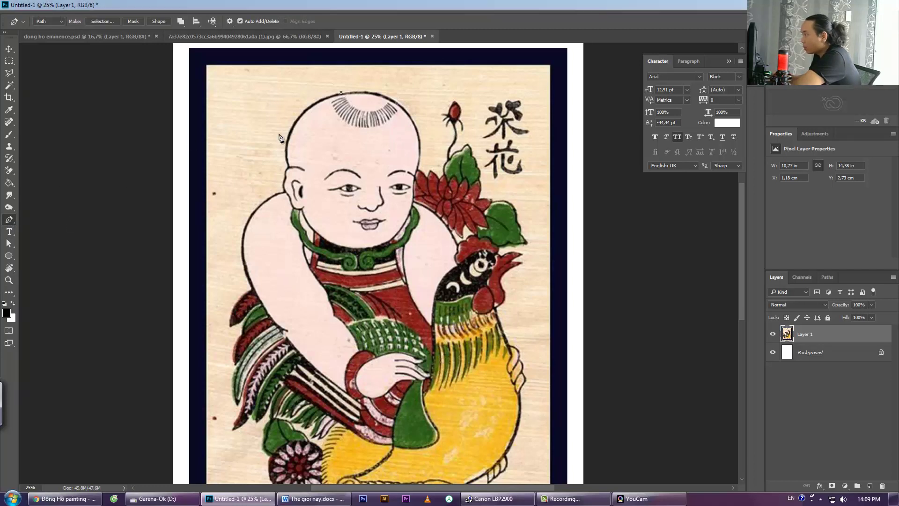
{"action": "mouse_move", "coordinate": [300, 115]}
{"action": "left_mouse_down"}
{"action": "mouse_move", "coordinate": [287, 134]}
{"action": "mouse_move", "coordinate": [287, 174]}
{"action": "left_mouse_up"}
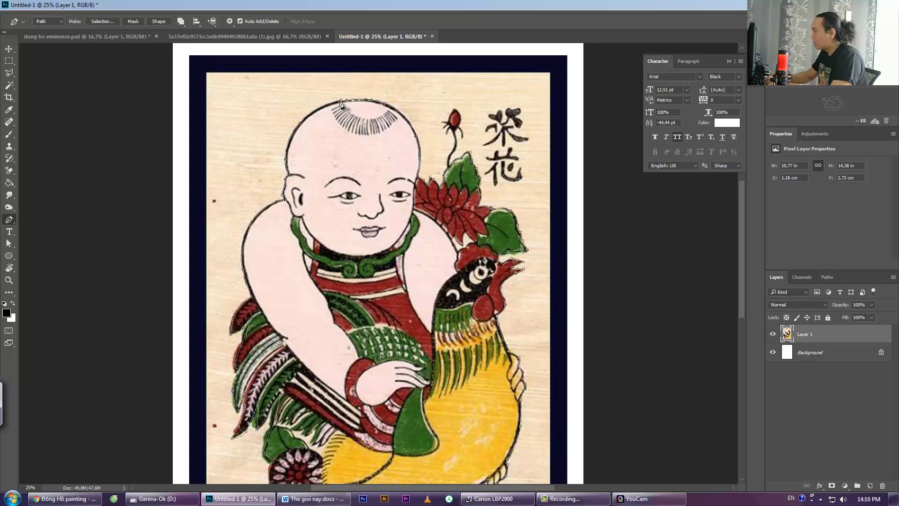
Step: Make a zero-feather selection from the path, copy it to Layer 2, and delete Layer 1
{"action": "right_click", "coordinate": [320, 148]}
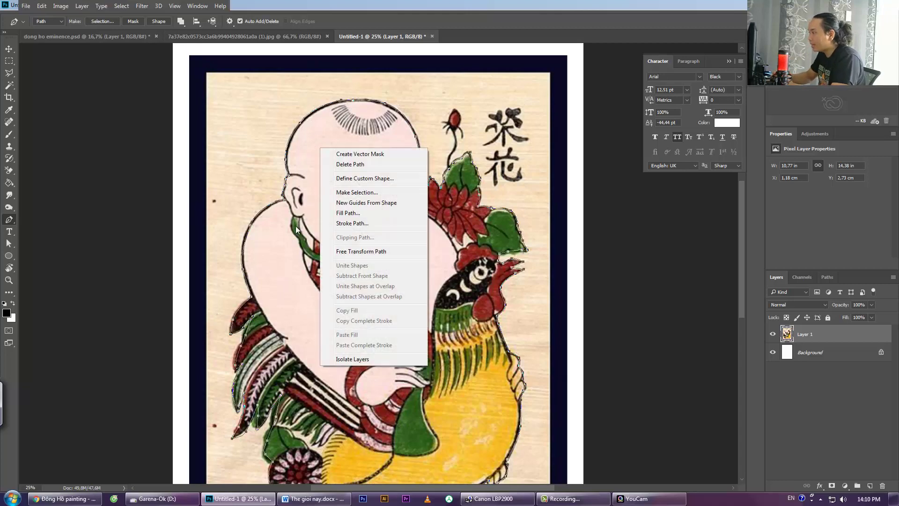
{"action": "left_click", "coordinate": [352, 193]}
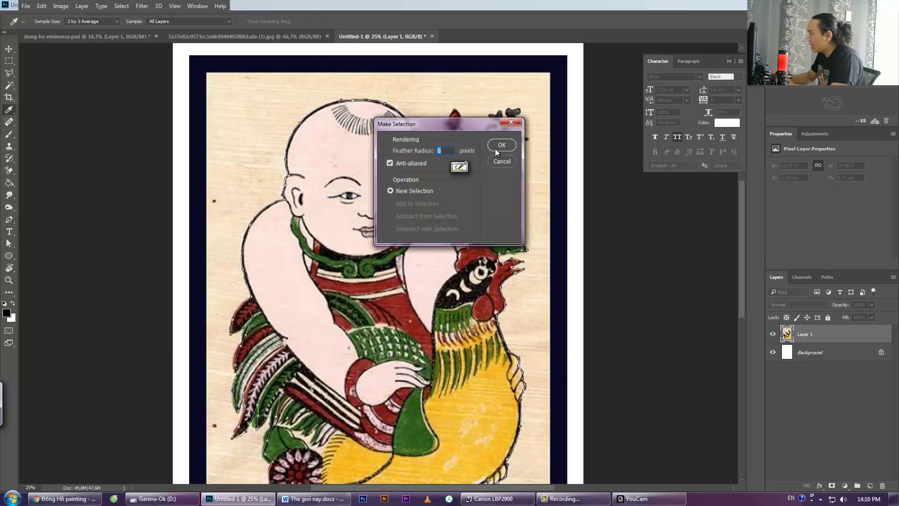
{"action": "left_click", "coordinate": [502, 145]}
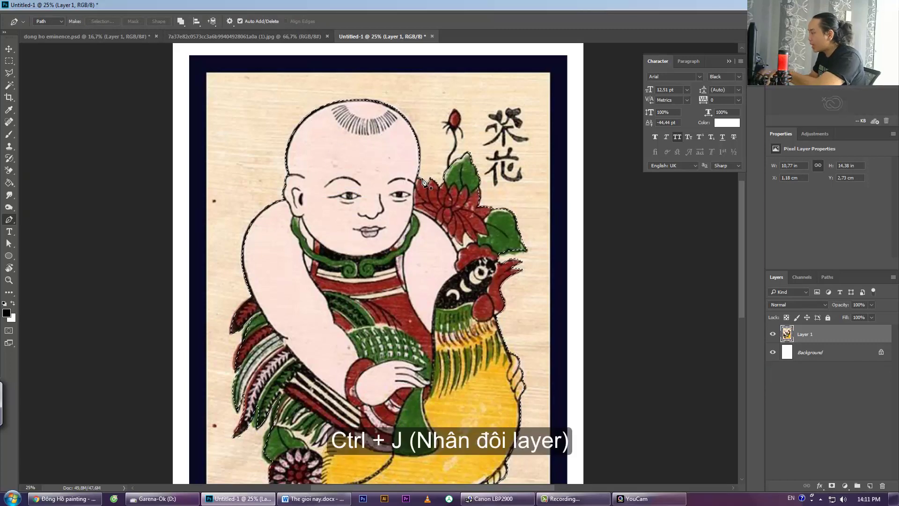
{"action": "key", "text": "ctrl+j"}
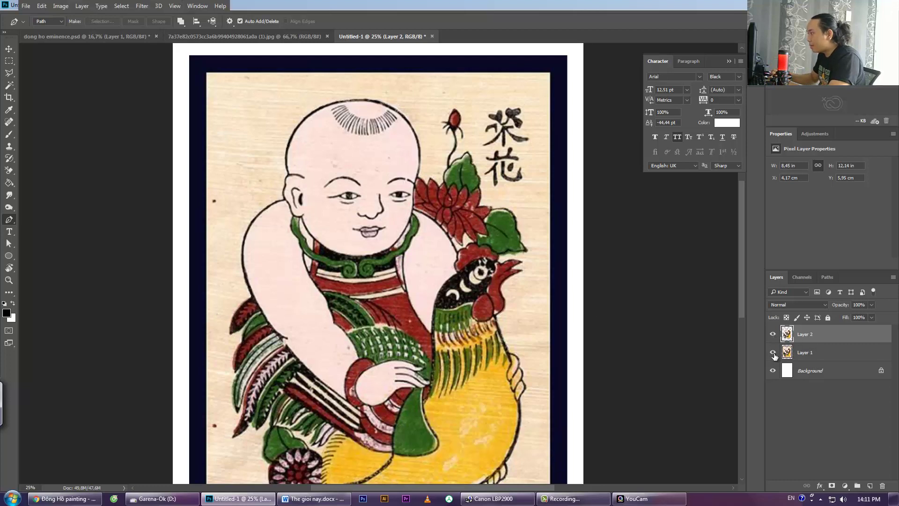
{"action": "left_click", "coordinate": [773, 352]}
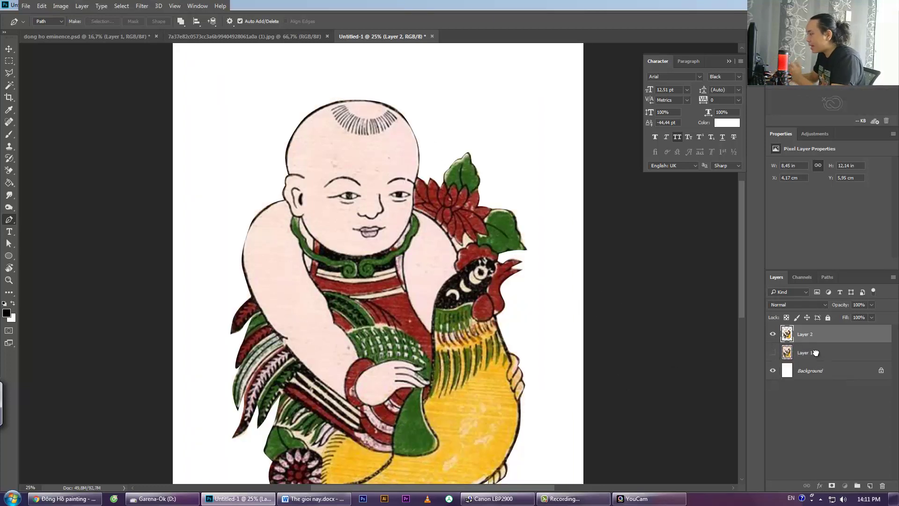
{"action": "left_click_drag", "start_coordinate": [816, 352], "coordinate": [883, 485]}
Step: Zoom out to the whole page and add a Gradient Map adjustment layer
{"action": "key", "text": "z"}
{"action": "left_click", "coordinate": [716, 316], "text": "alt"}
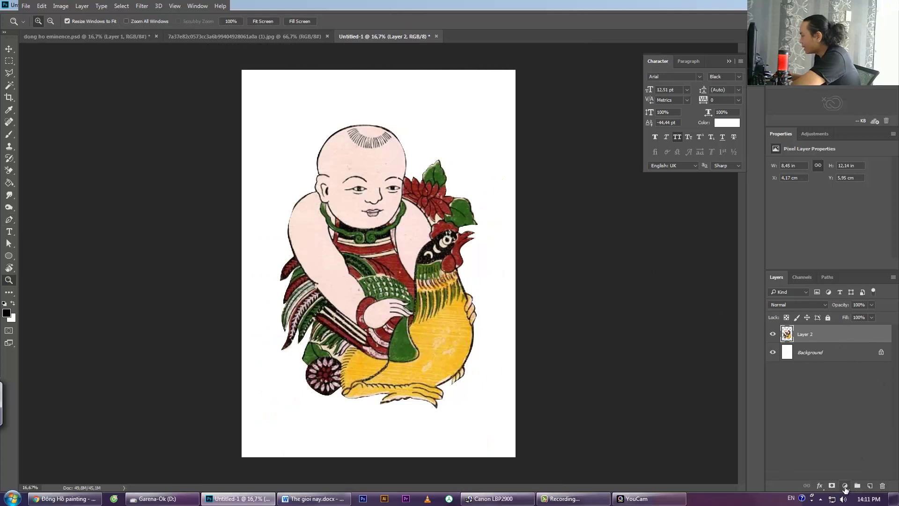
{"action": "left_click", "coordinate": [846, 487]}
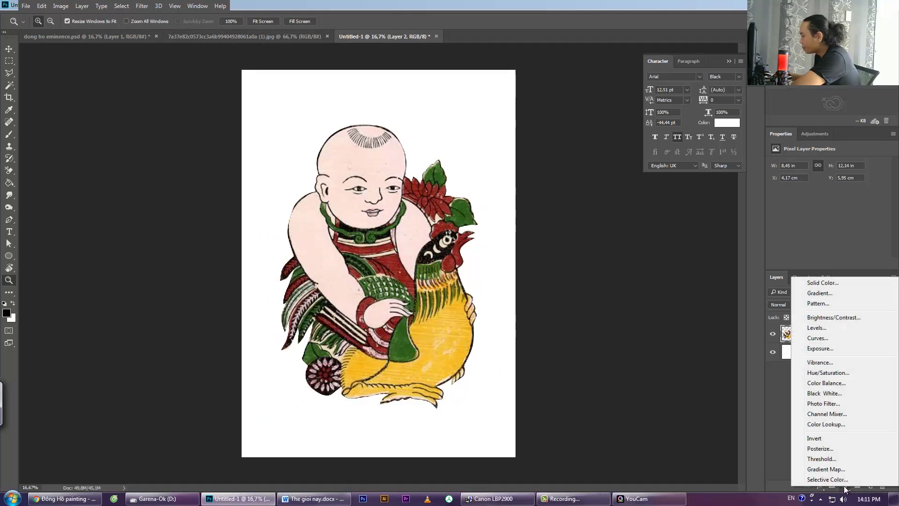
{"action": "left_click", "coordinate": [825, 469]}
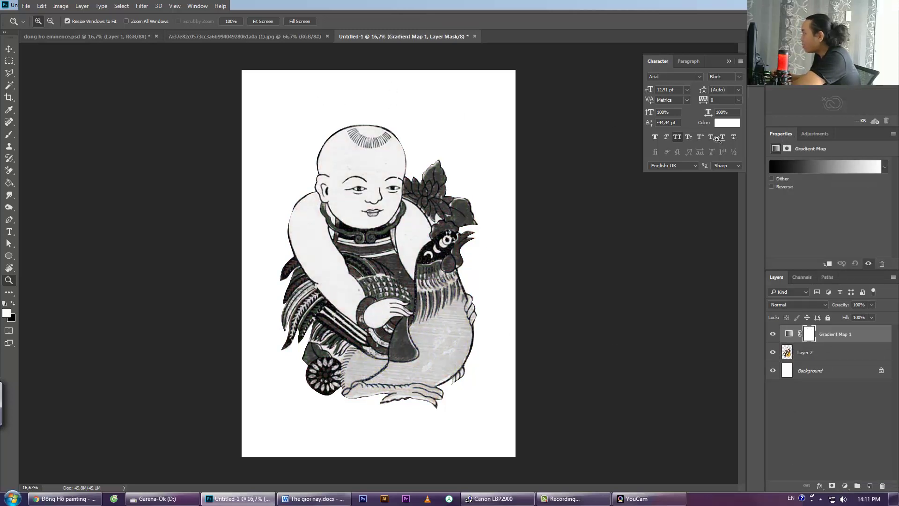
{"action": "left_click", "coordinate": [197, 5]}
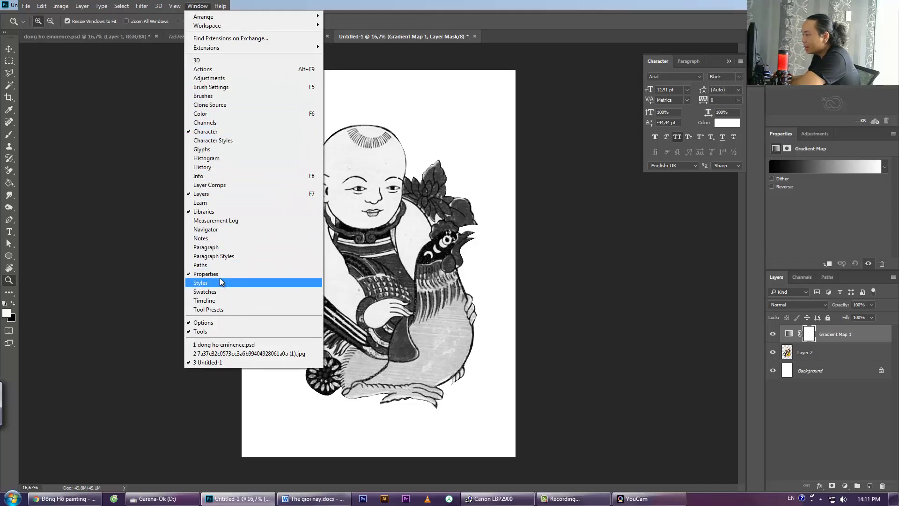
Step: Restore the default gradient presets and apply the Spectrum gradient to the map
{"action": "left_click", "coordinate": [810, 246]}
{"action": "left_click", "coordinate": [824, 165]}
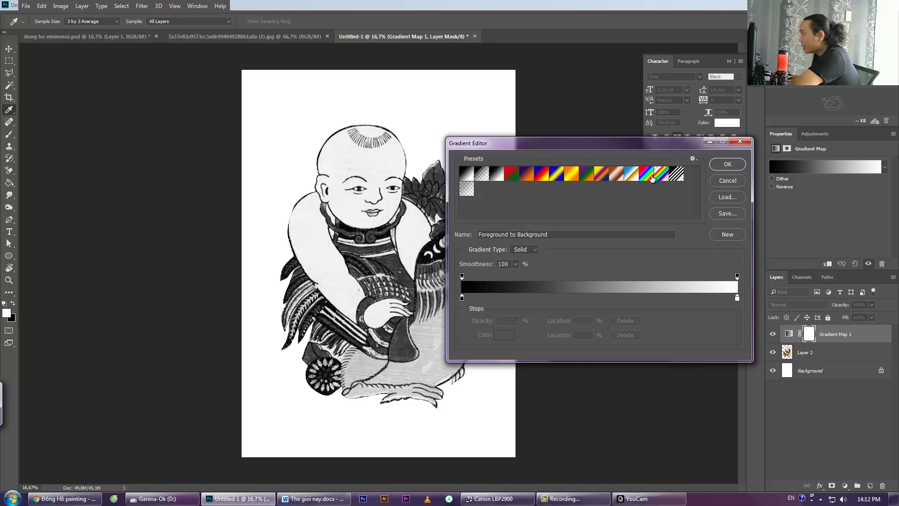
{"action": "left_click", "coordinate": [692, 159]}
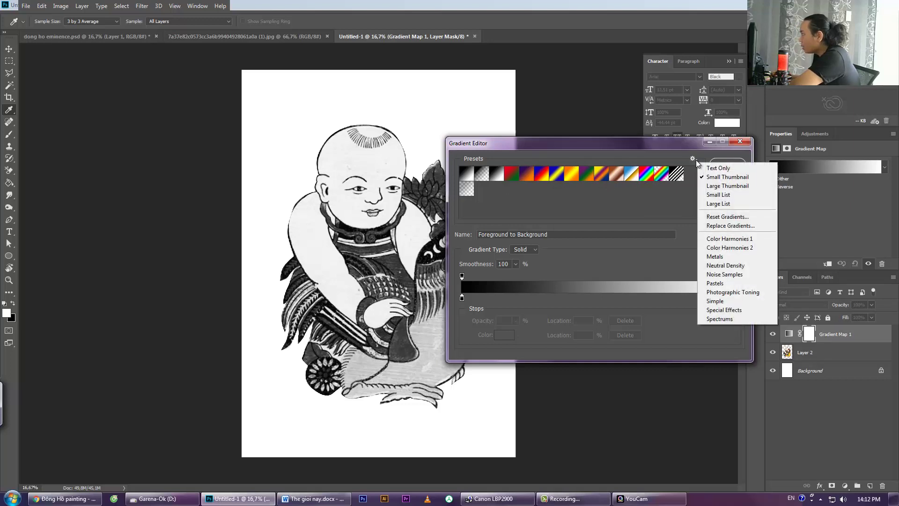
{"action": "left_click", "coordinate": [720, 217]}
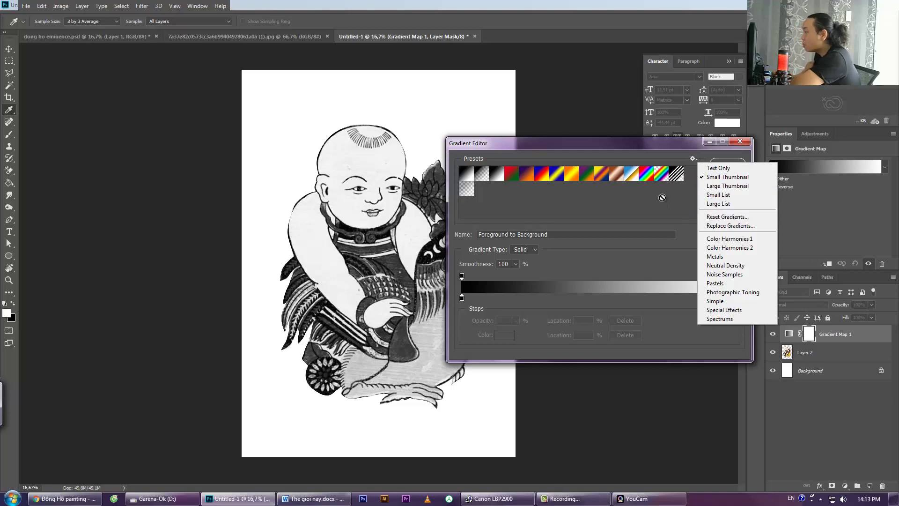
{"action": "left_click", "coordinate": [577, 180]}
{"action": "left_click", "coordinate": [587, 180]}
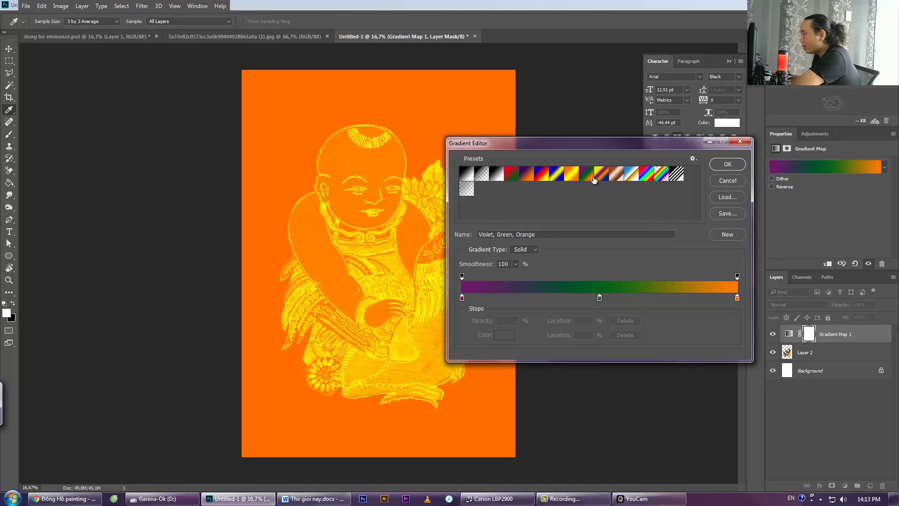
{"action": "left_click", "coordinate": [599, 179]}
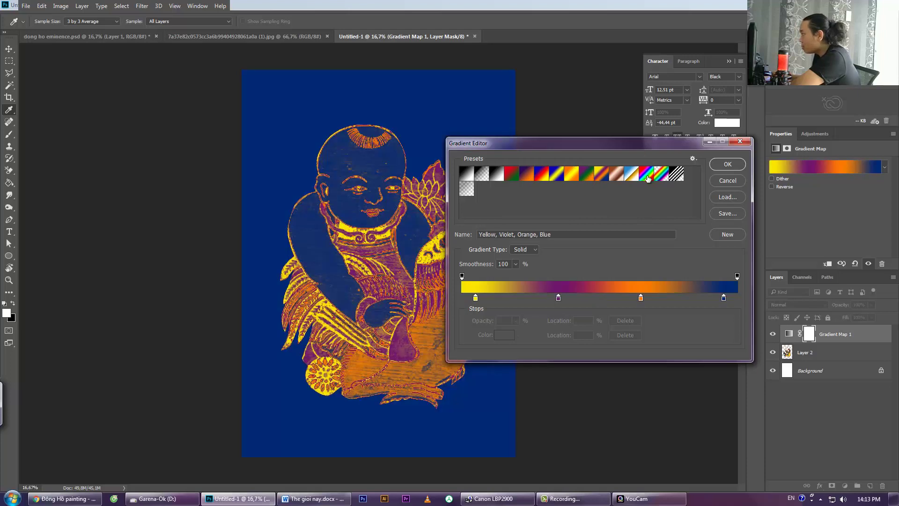
{"action": "left_click", "coordinate": [645, 177]}
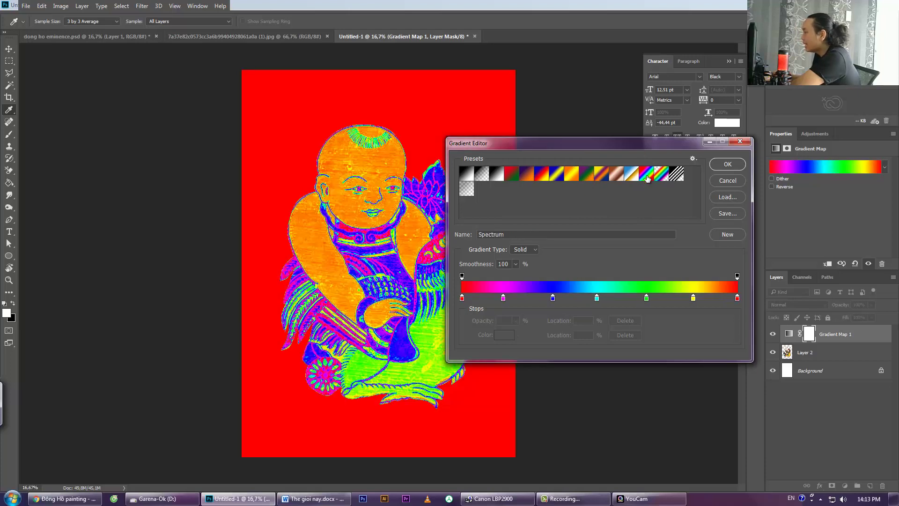
{"action": "left_click", "coordinate": [724, 165]}
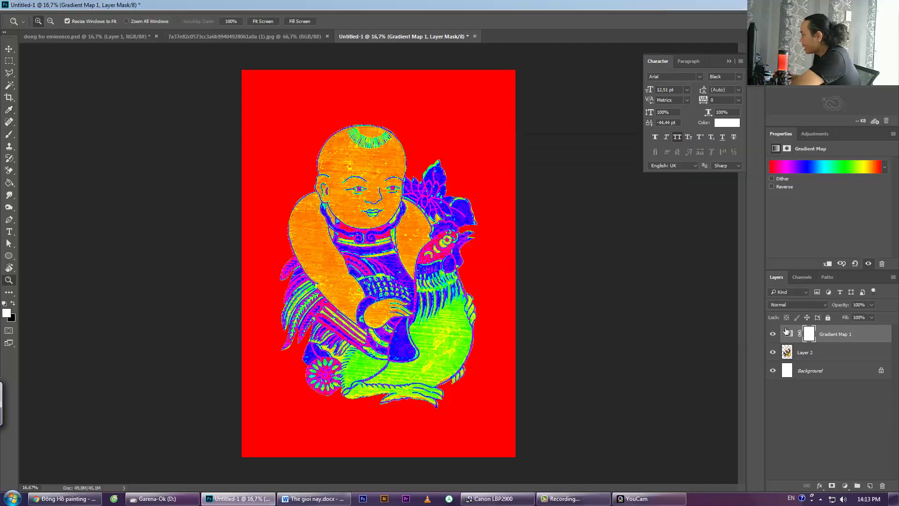
Step: Clip Gradient Map 1 to the Layer 2 picture as a clipping mask
{"action": "right_click", "coordinate": [825, 336]}
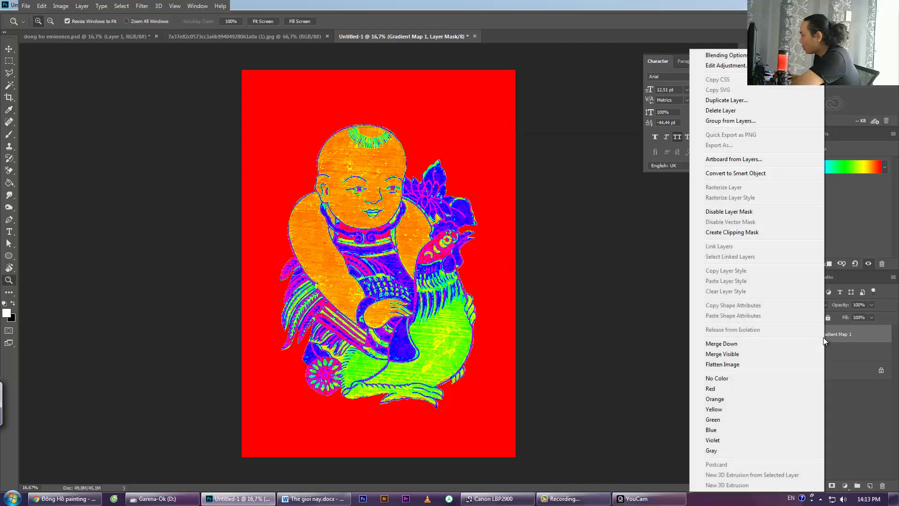
{"action": "left_click", "coordinate": [832, 339]}
{"action": "right_click", "coordinate": [832, 340]}
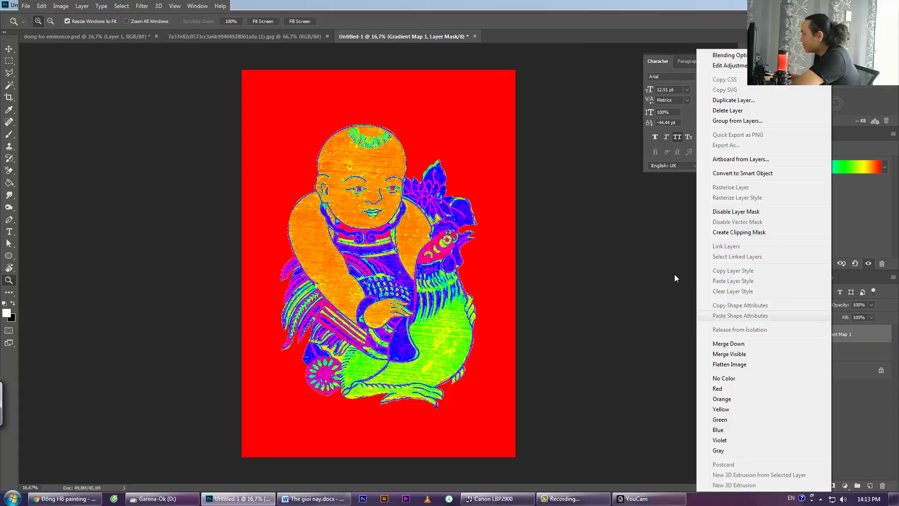
{"action": "left_click", "coordinate": [733, 234]}
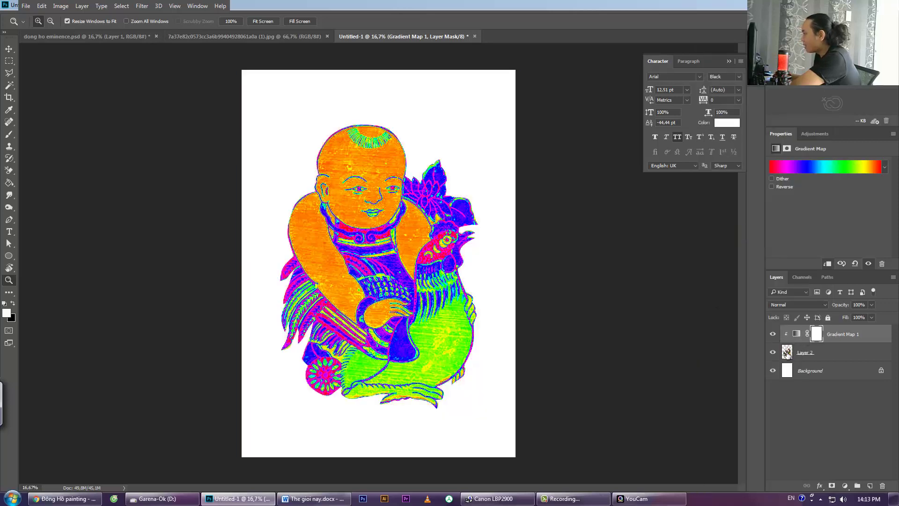
Step: Target the Gradient Map 1 mask with the Brush tool and black foreground colour
{"action": "left_click", "coordinate": [788, 353]}
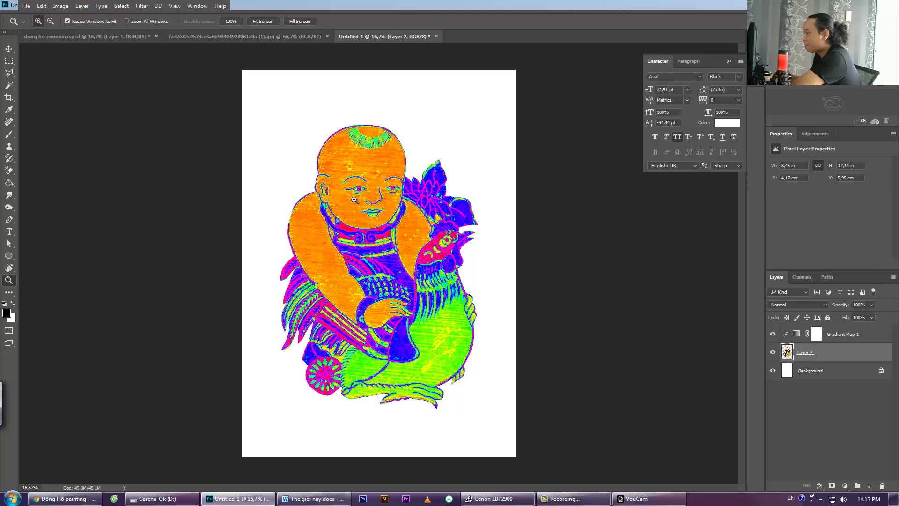
{"action": "key", "text": "b"}
{"action": "left_click", "coordinate": [817, 335]}
{"action": "key", "text": "x"}
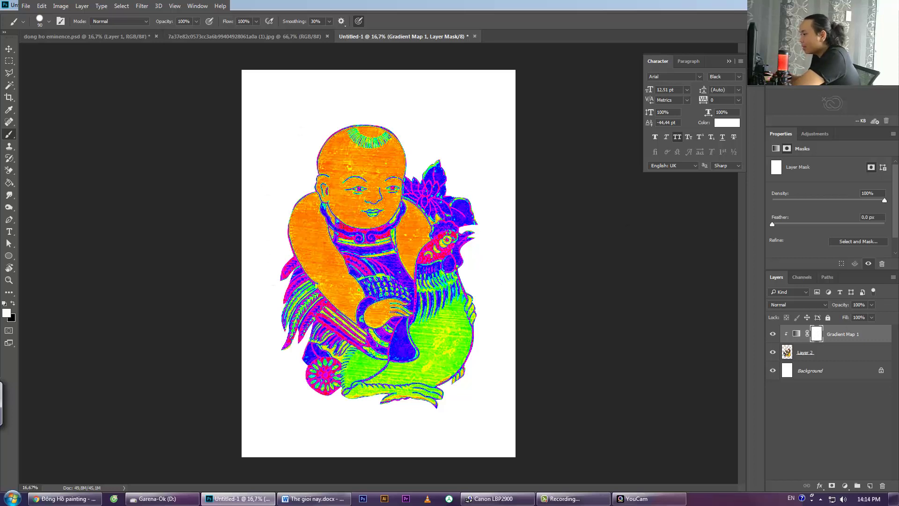
{"action": "left_click", "coordinate": [11, 304]}
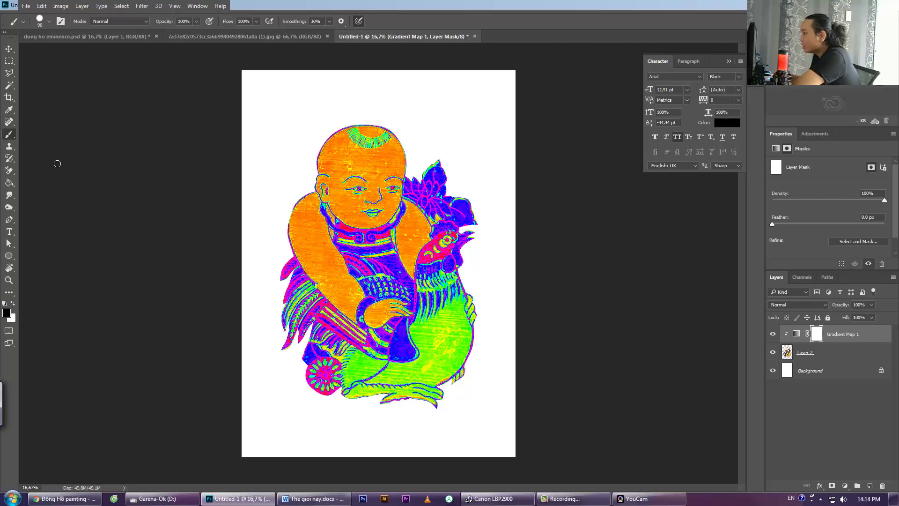
{"action": "right_click", "coordinate": [10, 136]}
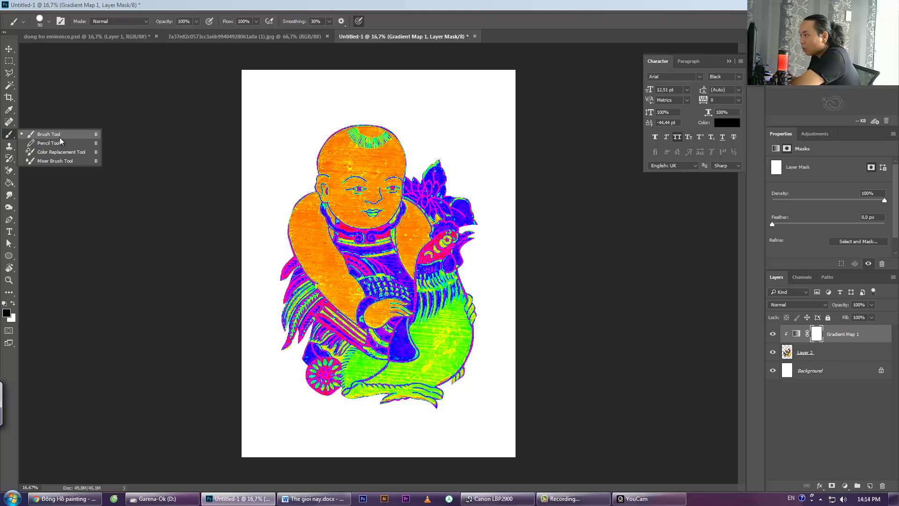
{"action": "left_click", "coordinate": [65, 134]}
{"action": "left_click", "coordinate": [7, 316]}
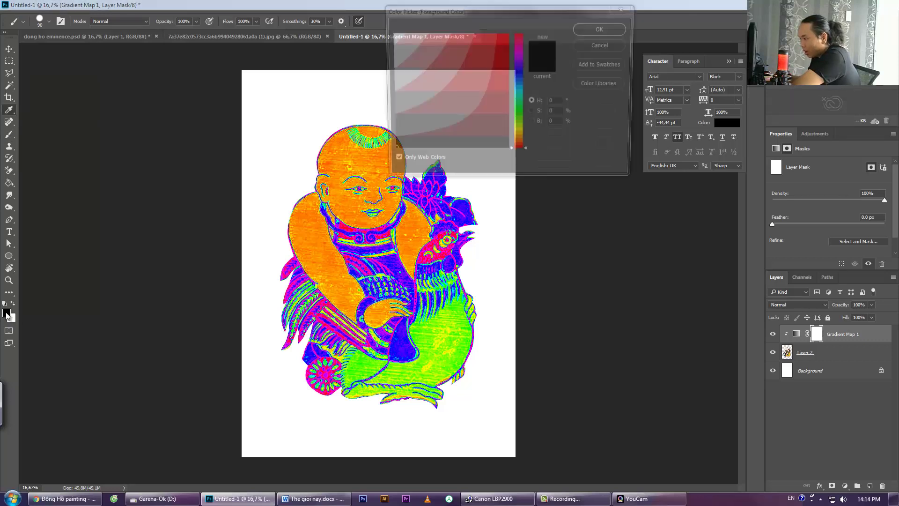
{"action": "left_click", "coordinate": [590, 30]}
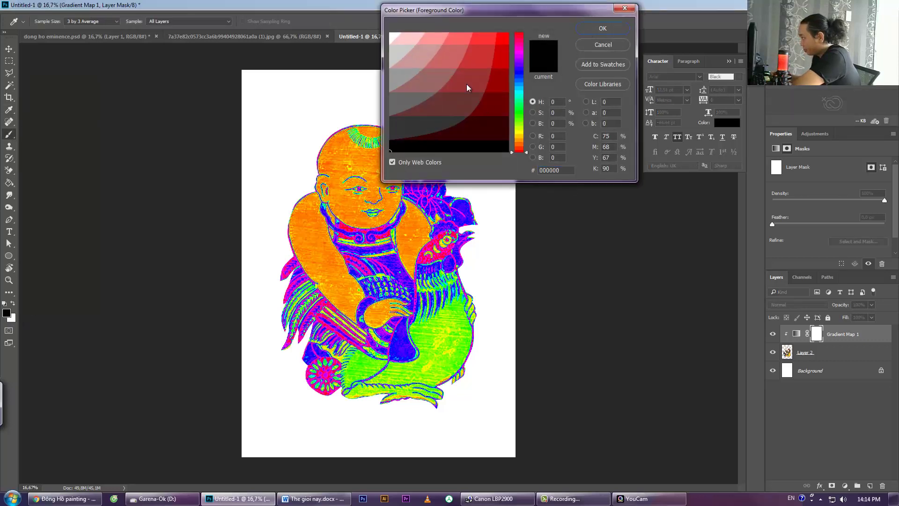
Step: With a Soft Round brush, paint out the boy's eyes, nose and the rooster's eye
{"action": "right_click", "coordinate": [384, 180]}
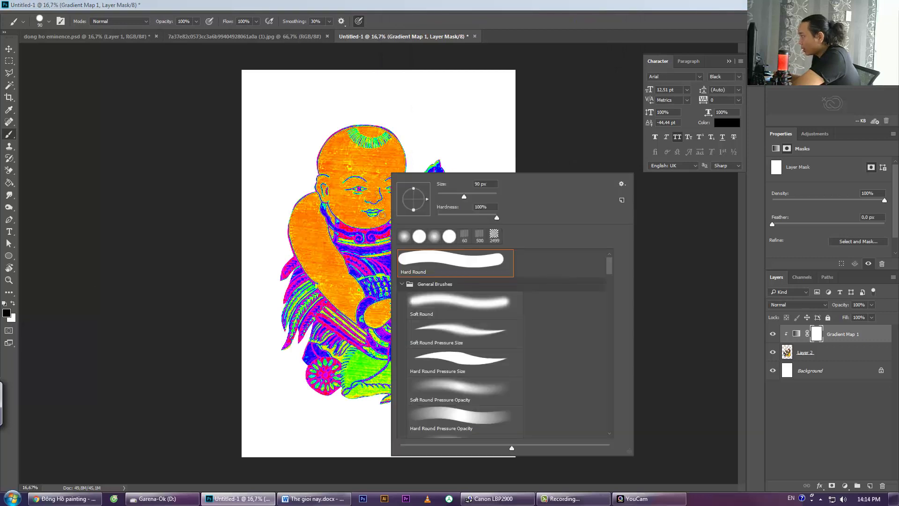
{"action": "left_click", "coordinate": [433, 314]}
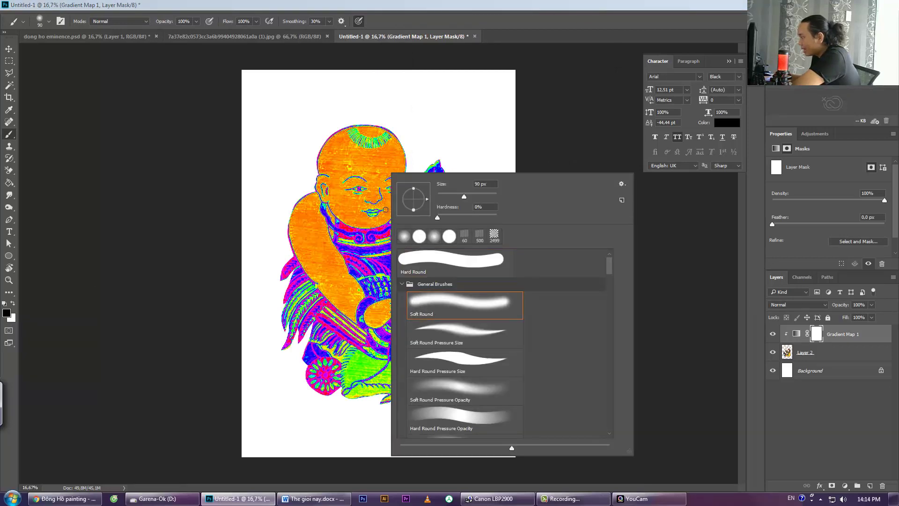
{"action": "left_click", "coordinate": [353, 192]}
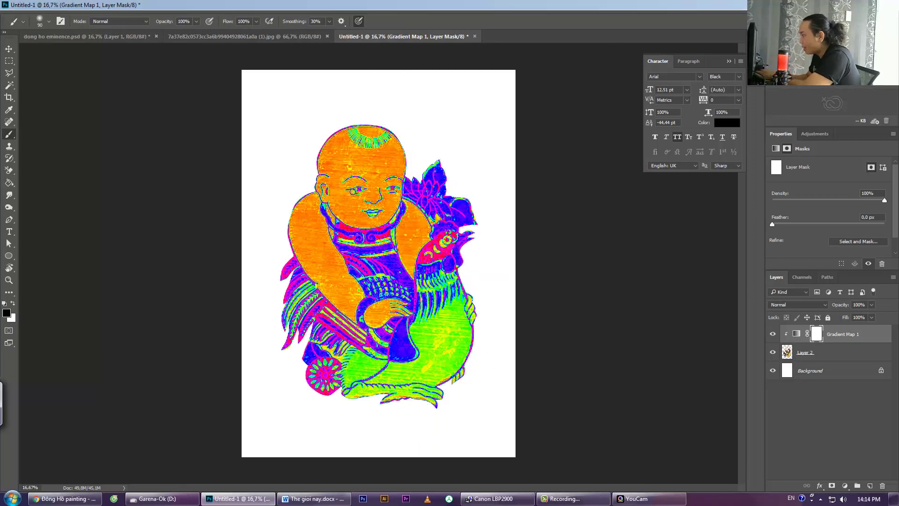
{"action": "mouse_move", "coordinate": [357, 190]}
{"action": "left_mouse_down"}
{"action": "mouse_move", "coordinate": [363, 206]}
{"action": "mouse_move", "coordinate": [406, 193]}
{"action": "left_mouse_up"}
{"action": "key", "text": "bracketright"}
{"action": "key", "text": "bracketright"}
{"action": "key", "text": "bracketright"}
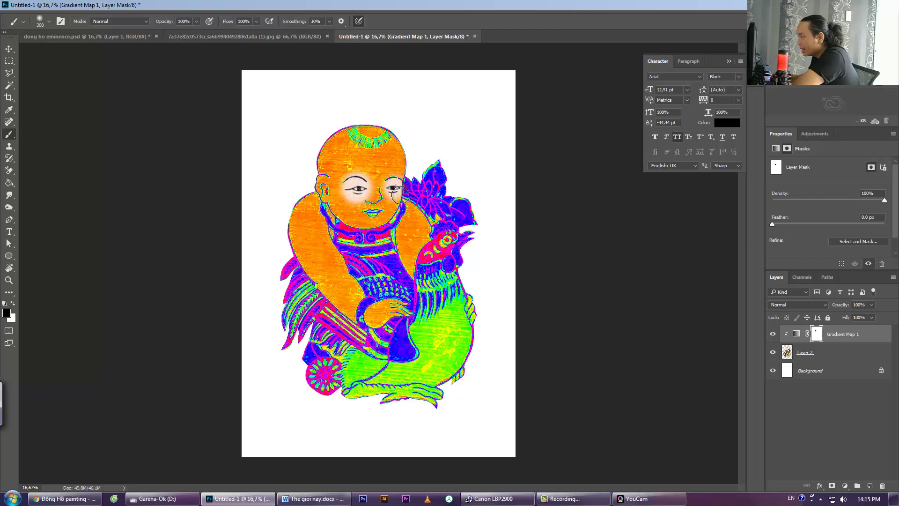
{"action": "left_click", "coordinate": [447, 240]}
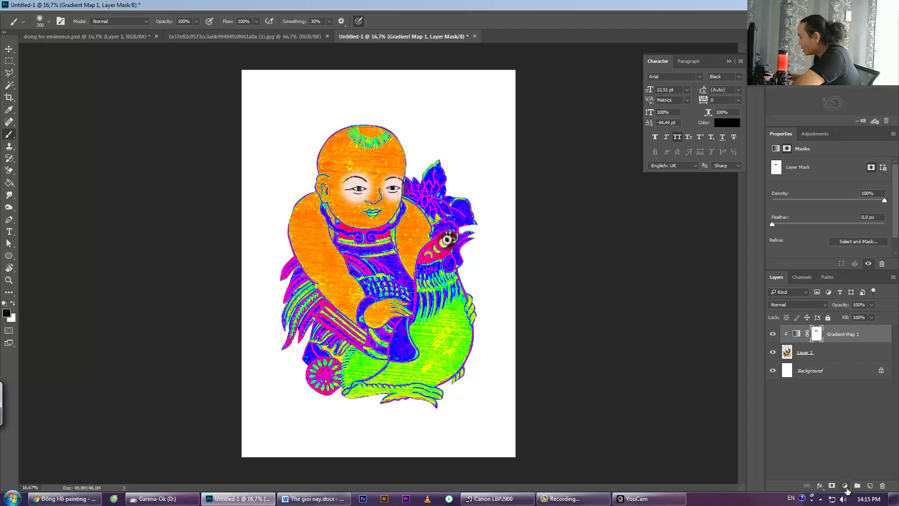
Step: Add a second Gradient Map layer using a colourful yellow-orange-purple preset
{"action": "left_click", "coordinate": [845, 486]}
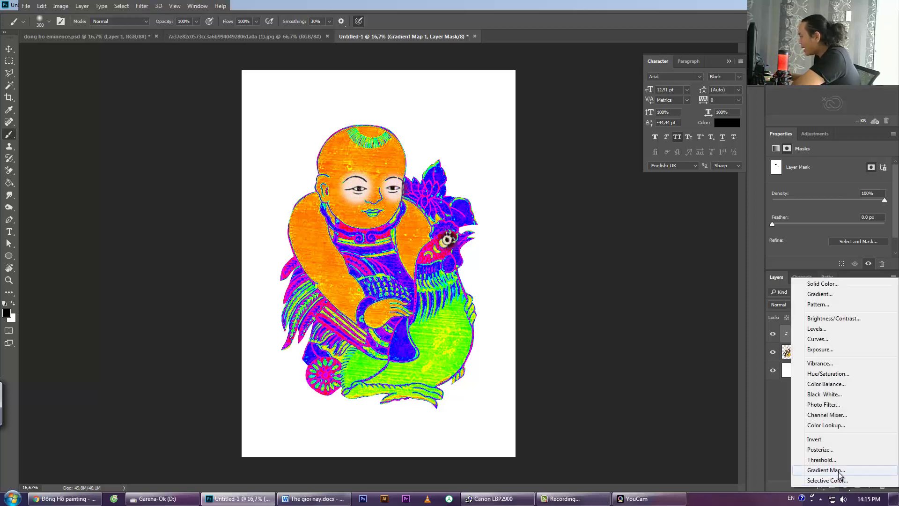
{"action": "key", "text": "Escape"}
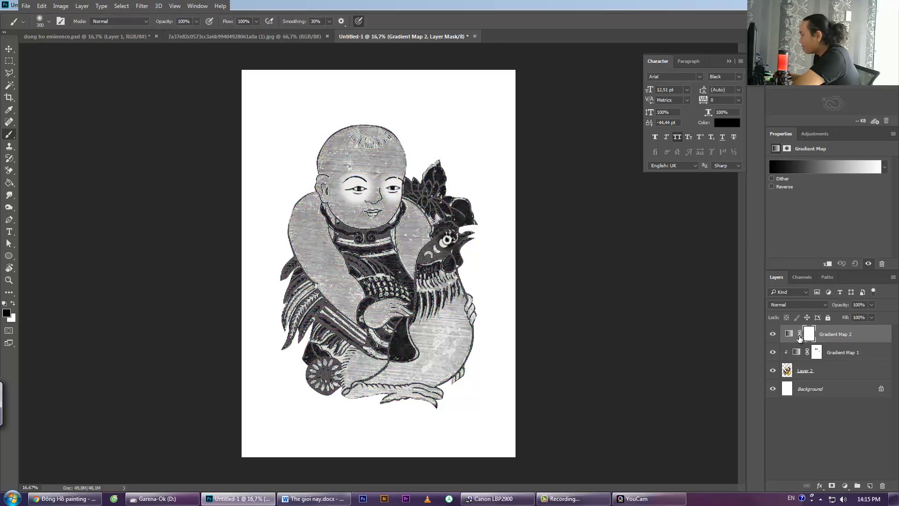
{"action": "left_click", "coordinate": [821, 170]}
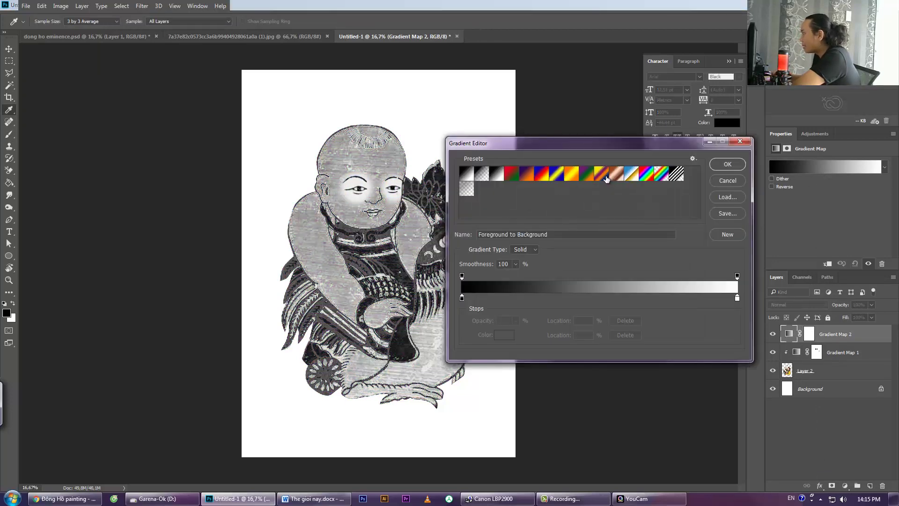
{"action": "left_click", "coordinate": [603, 178]}
{"action": "key", "text": "Return"}
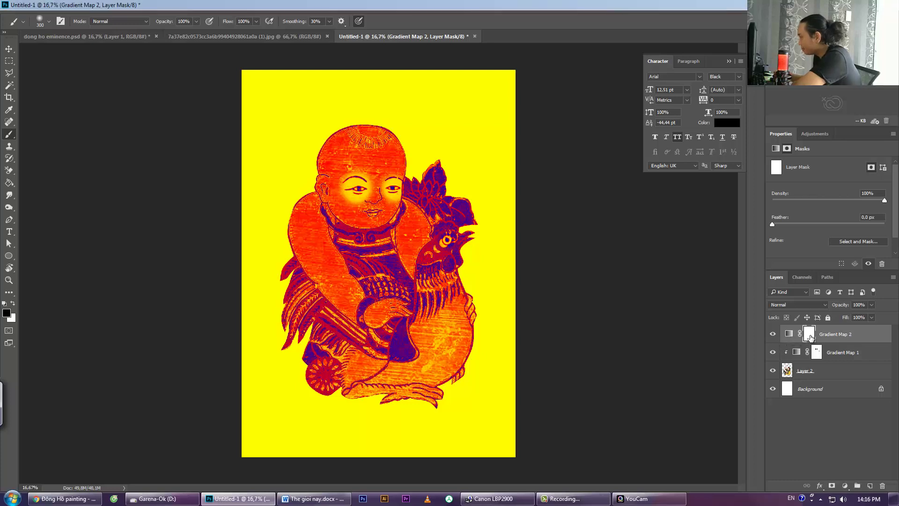
Step: Fill the new gradient map's mask with black to hide it
{"action": "left_click", "coordinate": [7, 316]}
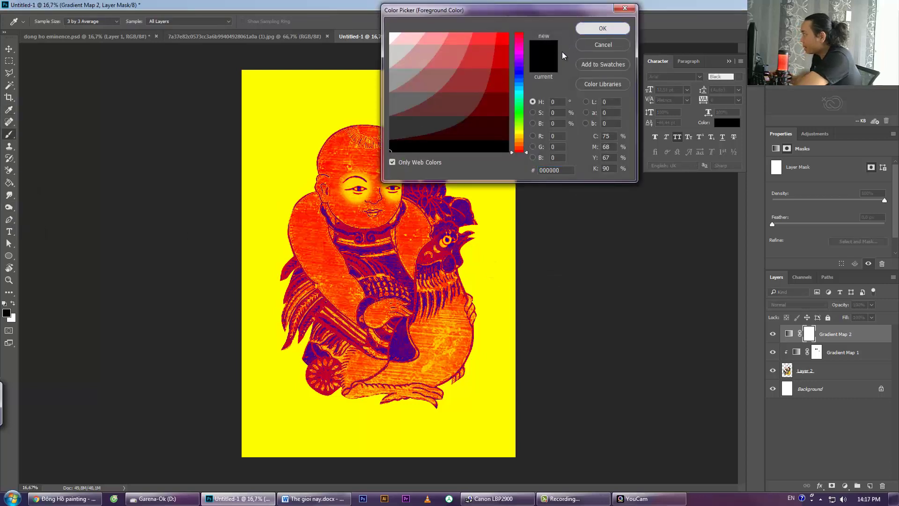
{"action": "left_click", "coordinate": [603, 28]}
{"action": "key", "text": "alt+Delete"}
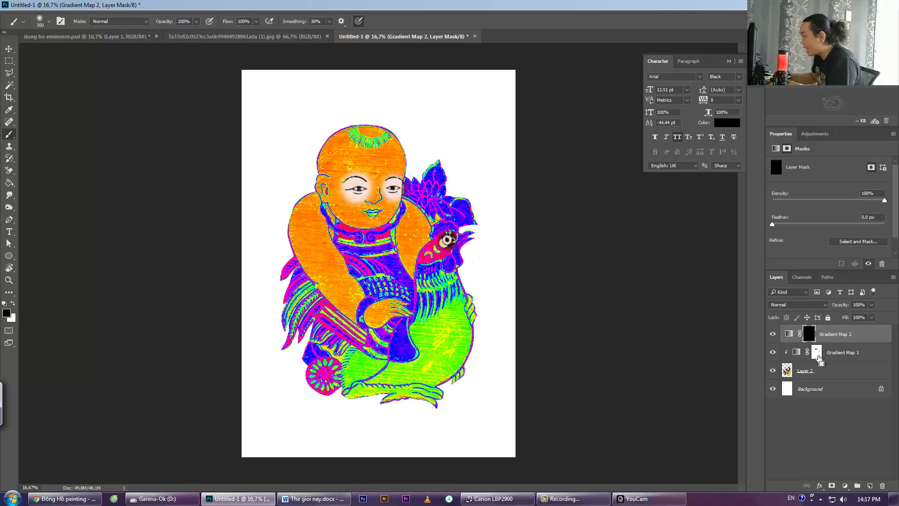
Step: Load the first mask's painted eye areas as a selection and set a white 700 brush
{"action": "left_click", "coordinate": [819, 357], "text": "ctrl"}
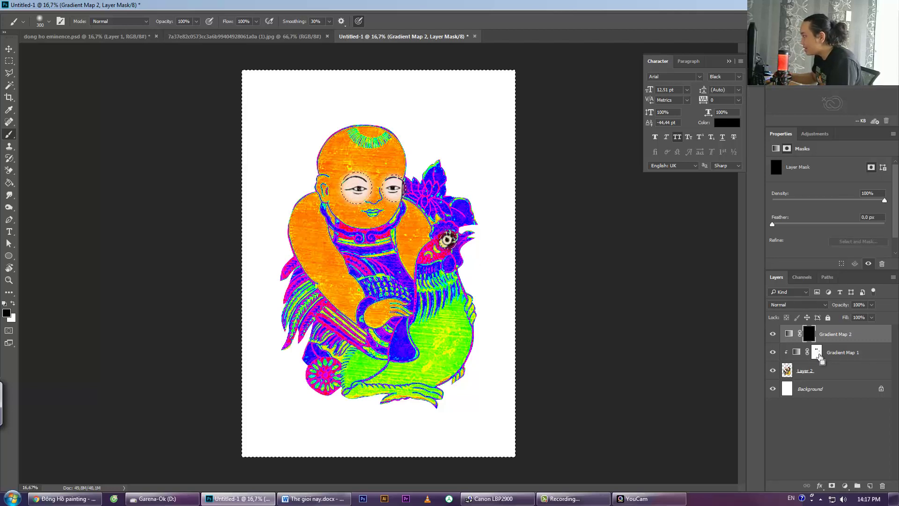
{"action": "left_click_drag", "start_coordinate": [349, 197], "coordinate": [372, 187]}
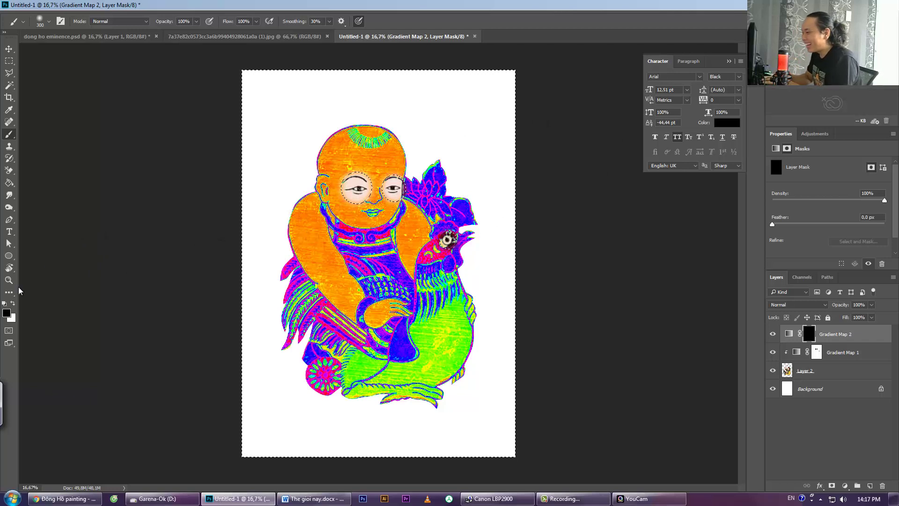
{"action": "left_click", "coordinate": [13, 303]}
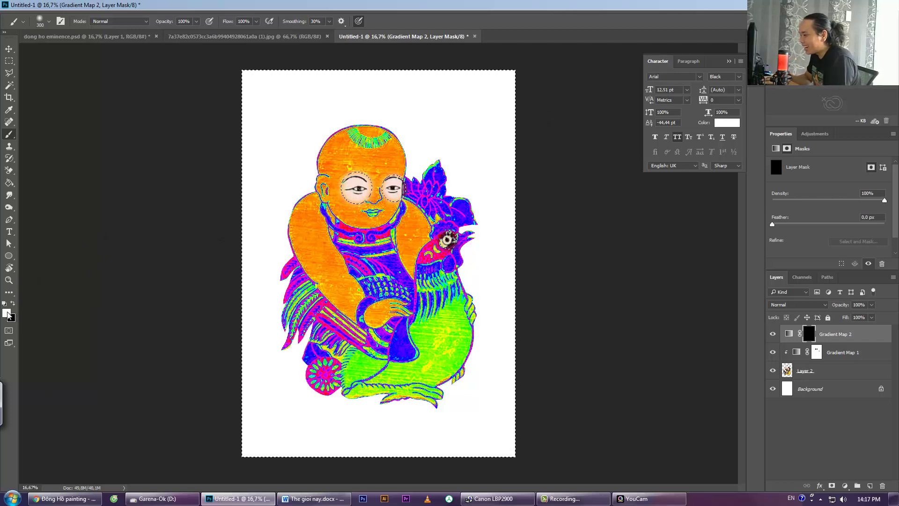
{"action": "left_click", "coordinate": [7, 313]}
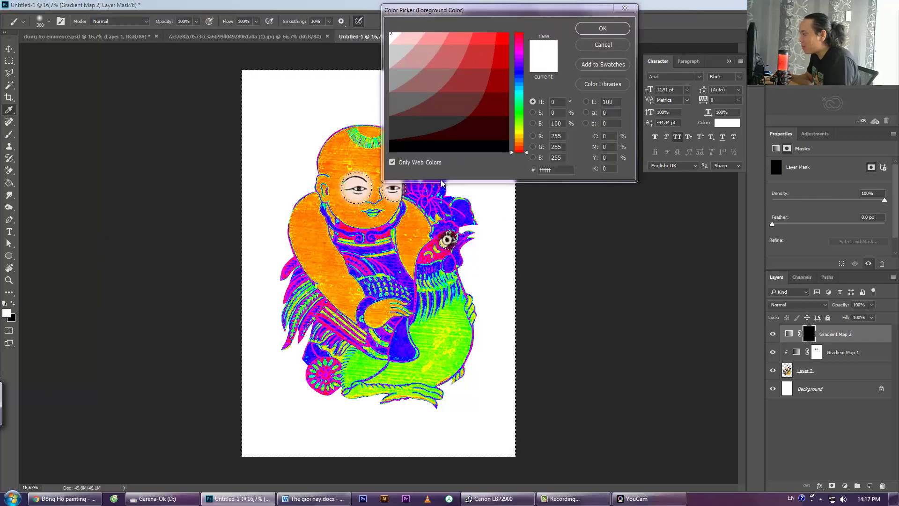
{"action": "left_click", "coordinate": [606, 30]}
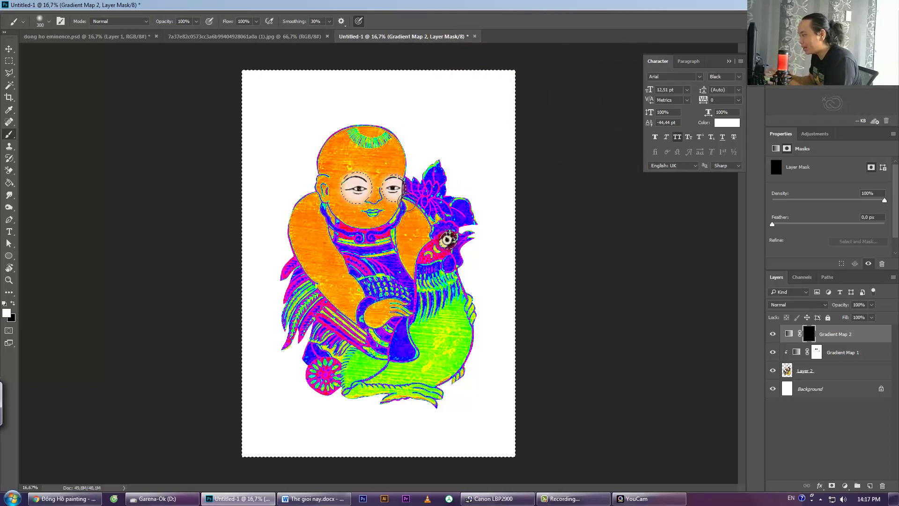
{"action": "key", "text": "bracketright"}
{"action": "key", "text": "bracketright"}
{"action": "key", "text": "bracketright"}
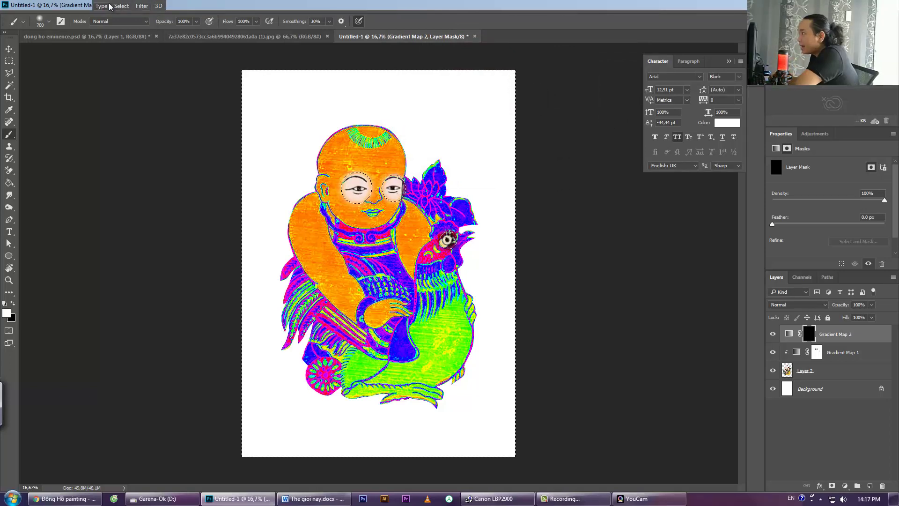
Step: Invert the selection, paint the boy's eyes and rooster's eye white, then deselect
{"action": "left_click", "coordinate": [122, 5]}
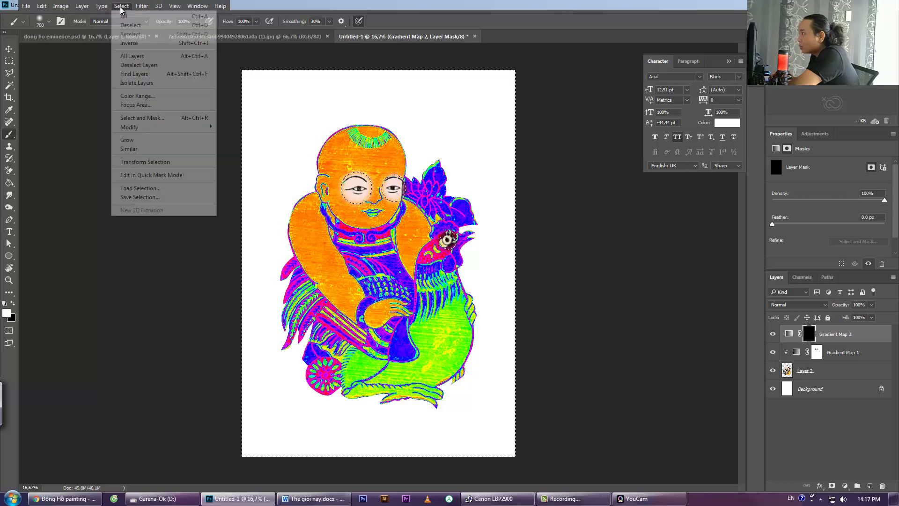
{"action": "left_click", "coordinate": [130, 42]}
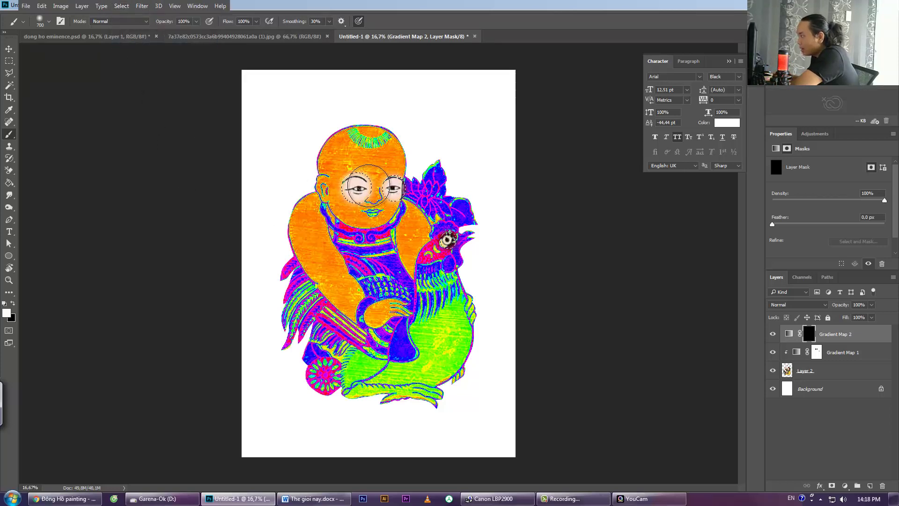
{"action": "mouse_move", "coordinate": [352, 202]}
{"action": "left_mouse_down"}
{"action": "mouse_move", "coordinate": [361, 185]}
{"action": "mouse_move", "coordinate": [393, 188]}
{"action": "left_mouse_up"}
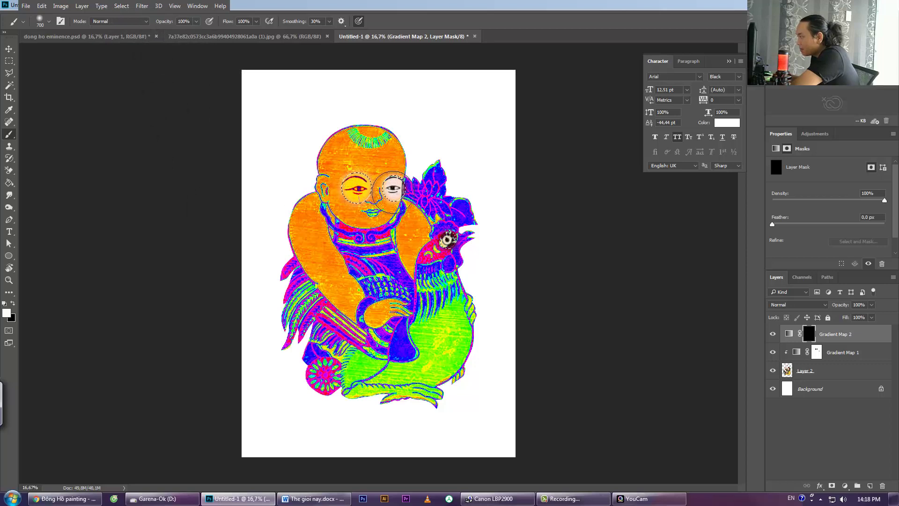
{"action": "left_click", "coordinate": [456, 242]}
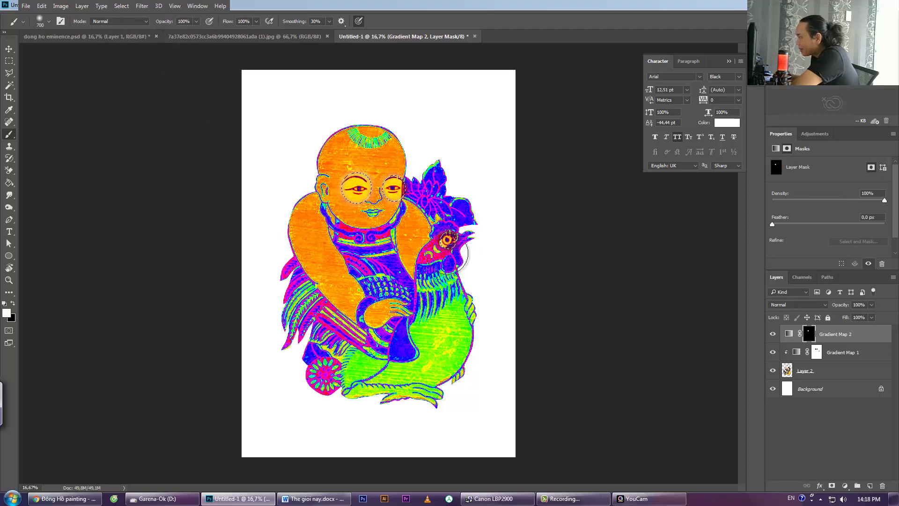
{"action": "key", "text": "ctrl+d"}
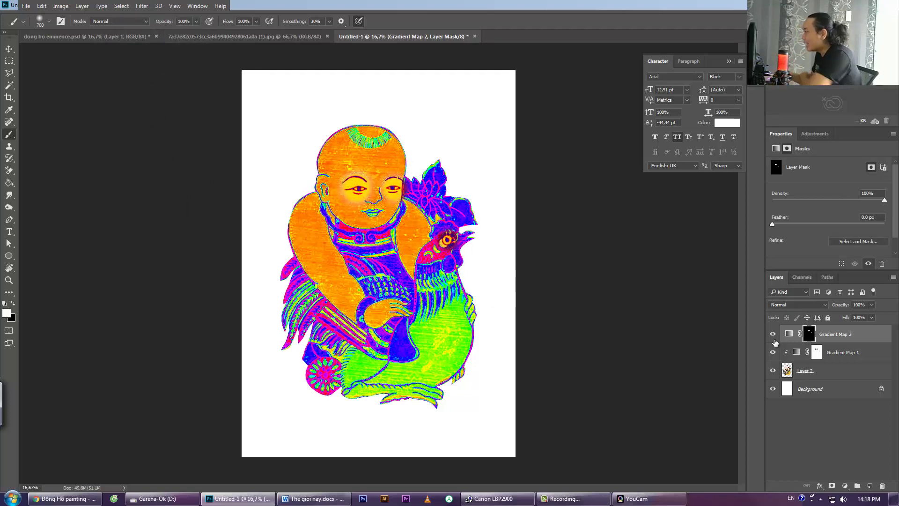
Step: Pick the Horizontal Type Tool with the Long Shot font and place text near the top-left
{"action": "left_click", "coordinate": [789, 334]}
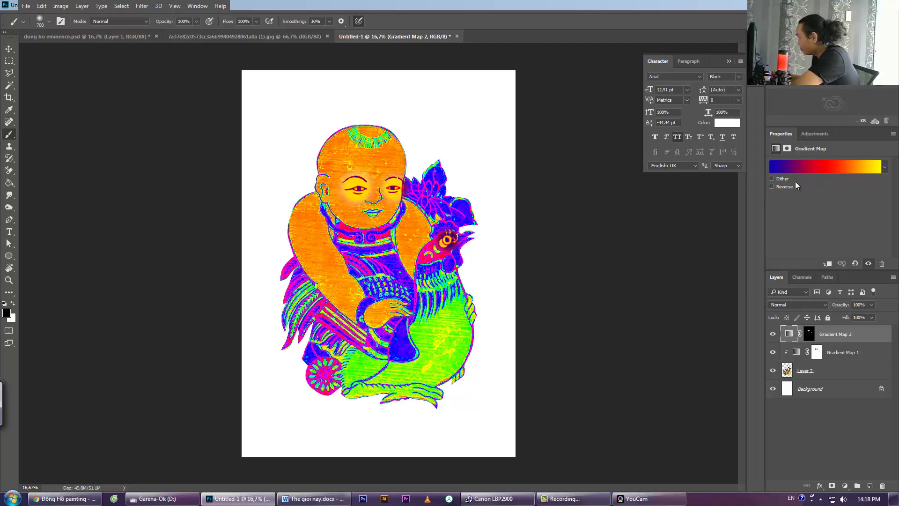
{"action": "left_click", "coordinate": [9, 232]}
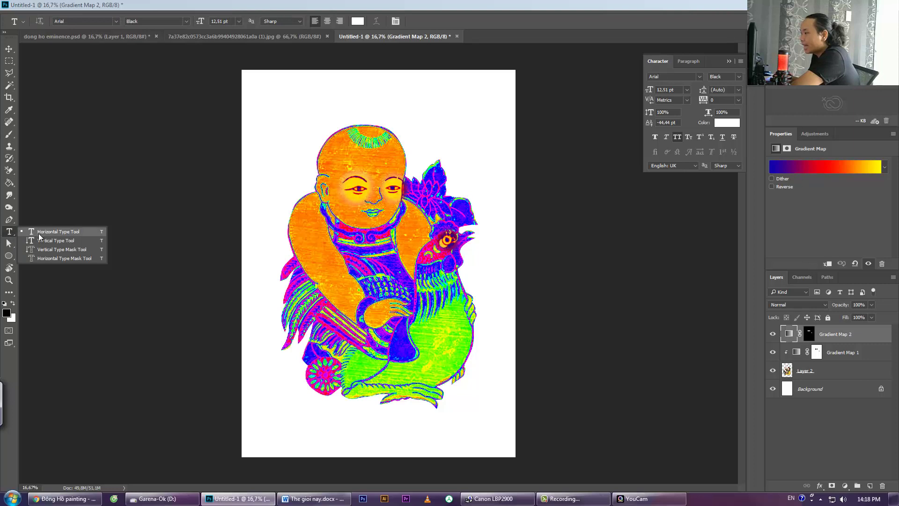
{"action": "left_click", "coordinate": [83, 234]}
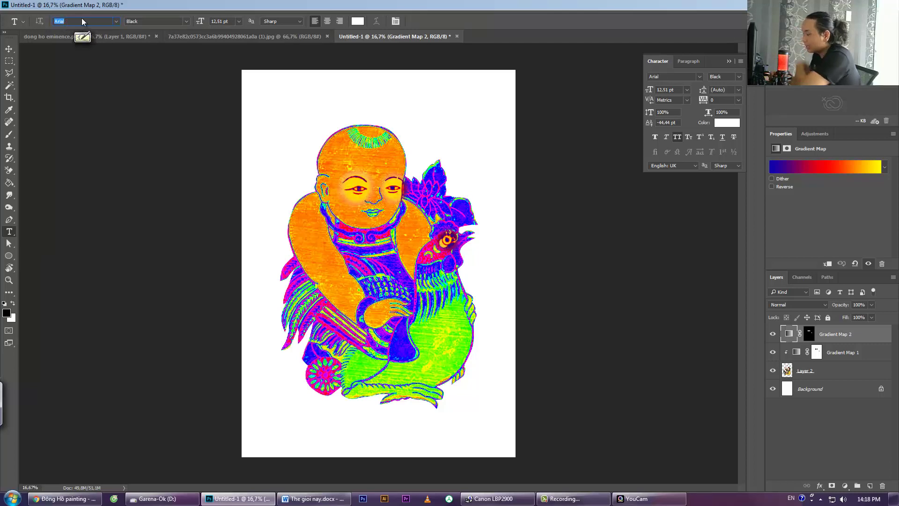
{"action": "key", "text": "BackSpace"}
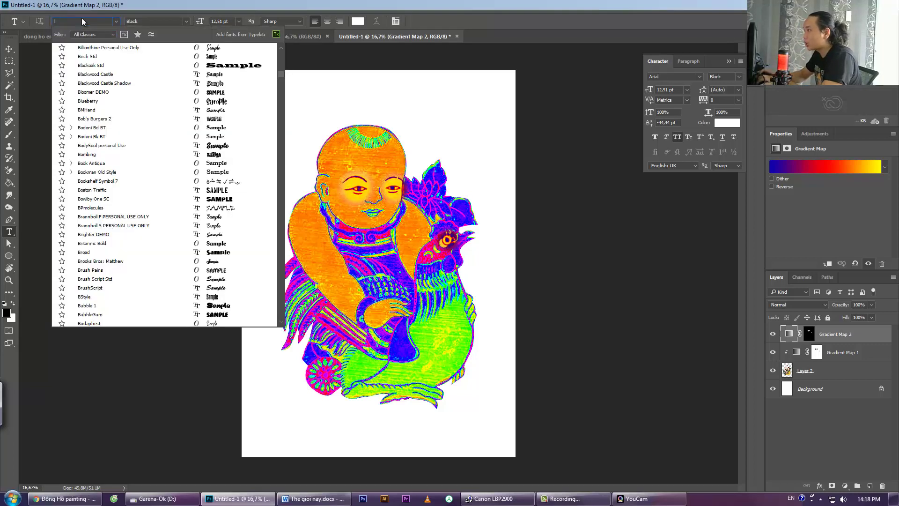
{"action": "type", "text": "Long Shot"}
{"action": "left_click", "coordinate": [267, 113]}
Step: Set the text colour to bright green 99ff00
{"action": "left_click", "coordinate": [357, 21]}
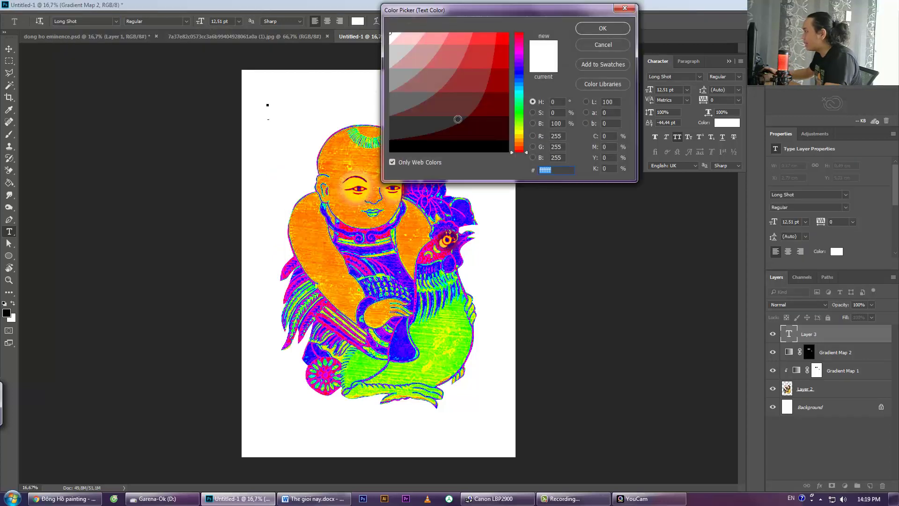
{"action": "left_click_drag", "start_coordinate": [519, 117], "coordinate": [519, 124]}
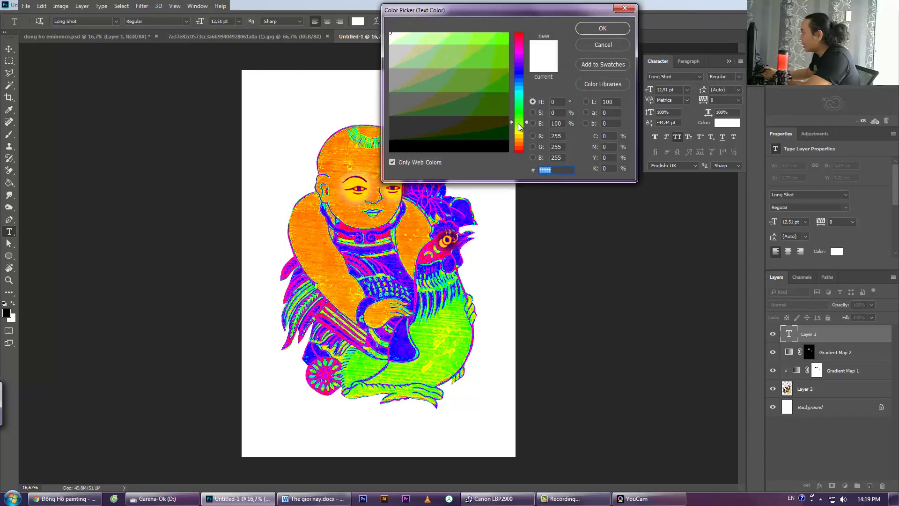
{"action": "left_click", "coordinate": [502, 33]}
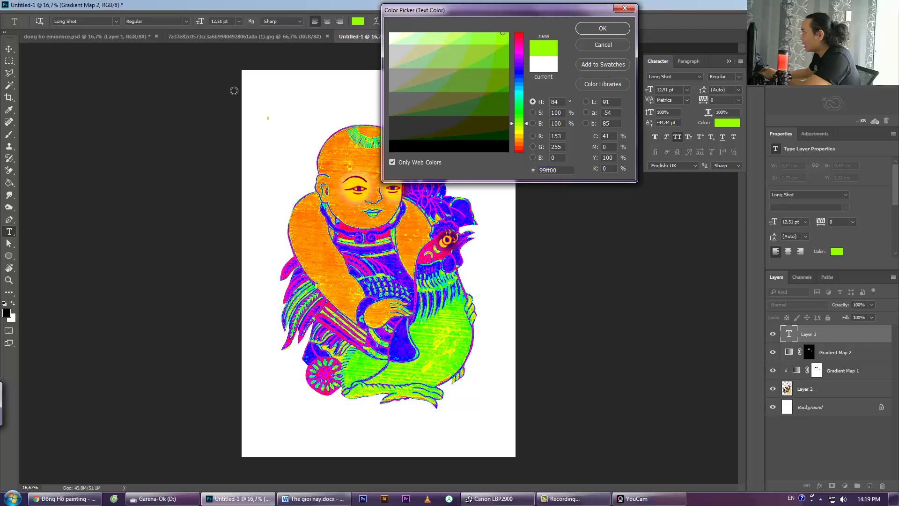
{"action": "key", "text": "Return"}
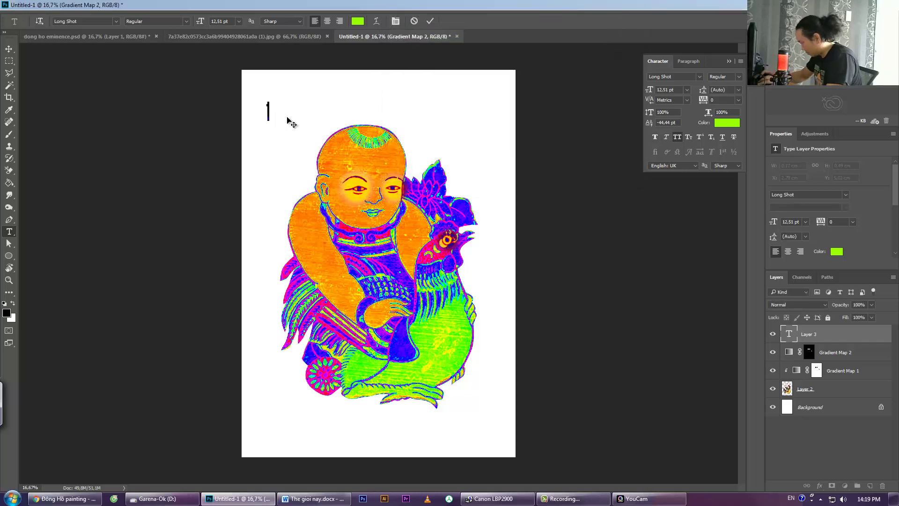
Step: Type the text line, select all of it, and toggle the Character panel
{"action": "type", "text": "__"}
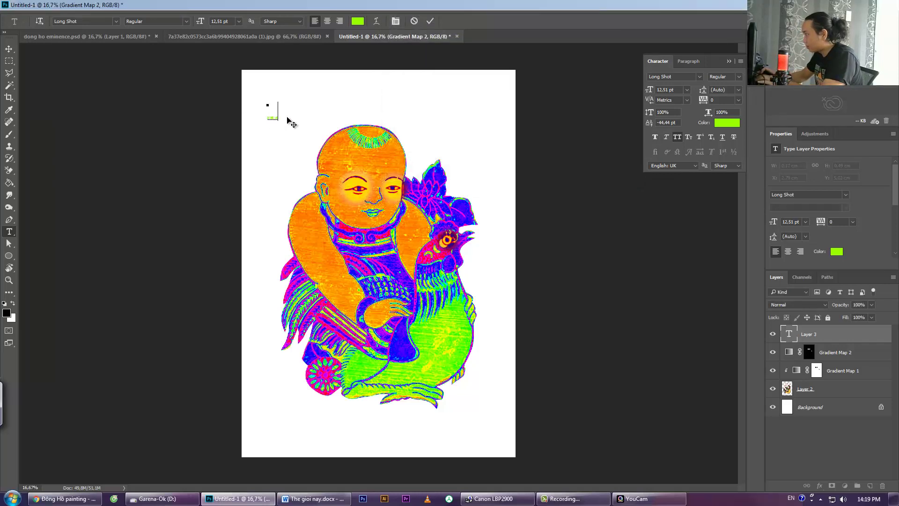
{"action": "key", "text": "ctrl+a"}
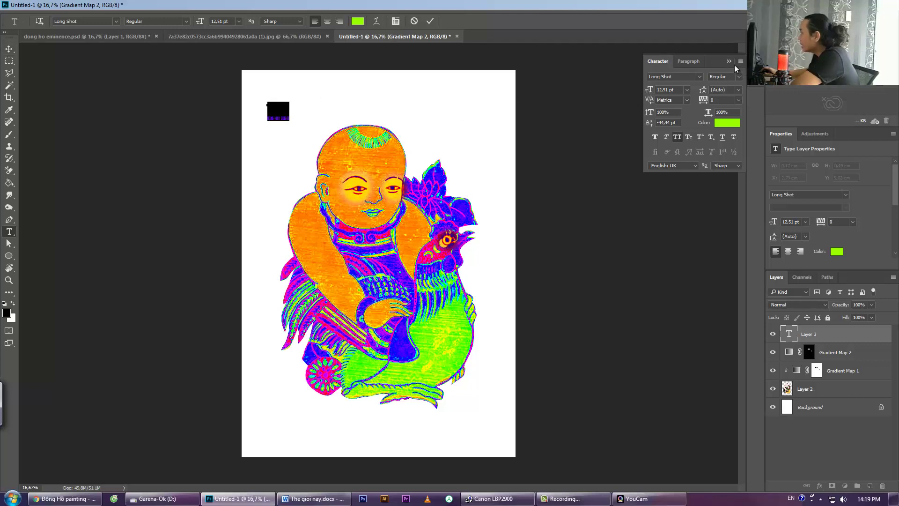
{"action": "left_click", "coordinate": [731, 62]}
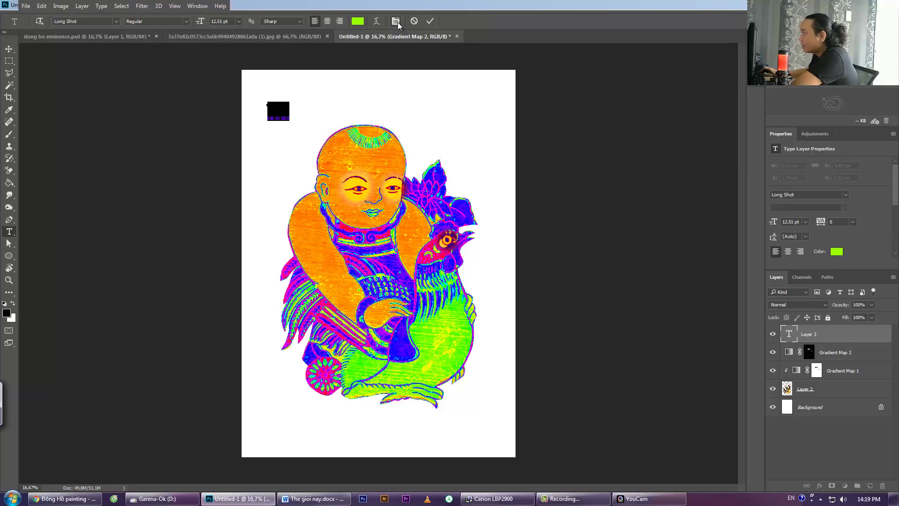
{"action": "left_click", "coordinate": [395, 21]}
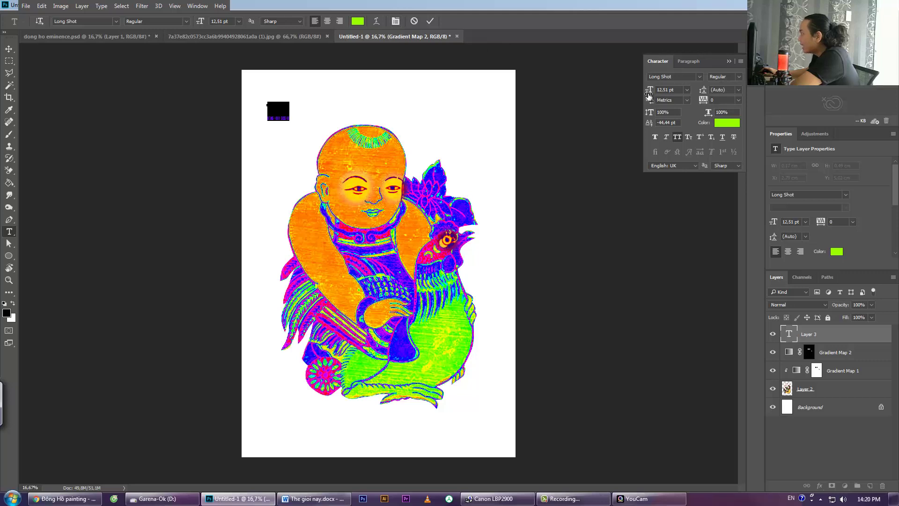
Step: Size DONG HO x GECKO to 146.51 pt with tracking -29.44, commit, and select Background
{"action": "mouse_move", "coordinate": [649, 90]}
{"action": "left_mouse_down"}
{"action": "mouse_move", "coordinate": [708, 92]}
{"action": "mouse_move", "coordinate": [683, 117]}
{"action": "left_mouse_up"}
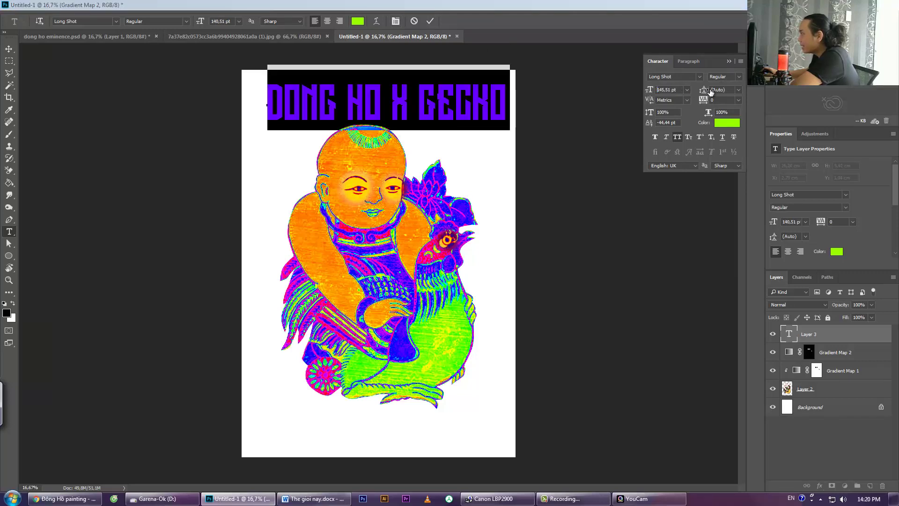
{"action": "left_click_drag", "start_coordinate": [416, 107], "coordinate": [402, 111]}
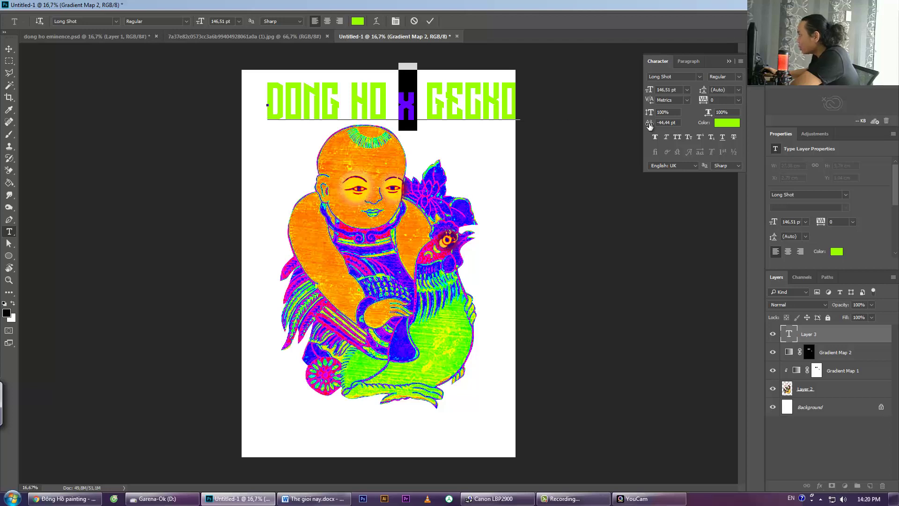
{"action": "left_click_drag", "start_coordinate": [649, 126], "coordinate": [659, 125]}
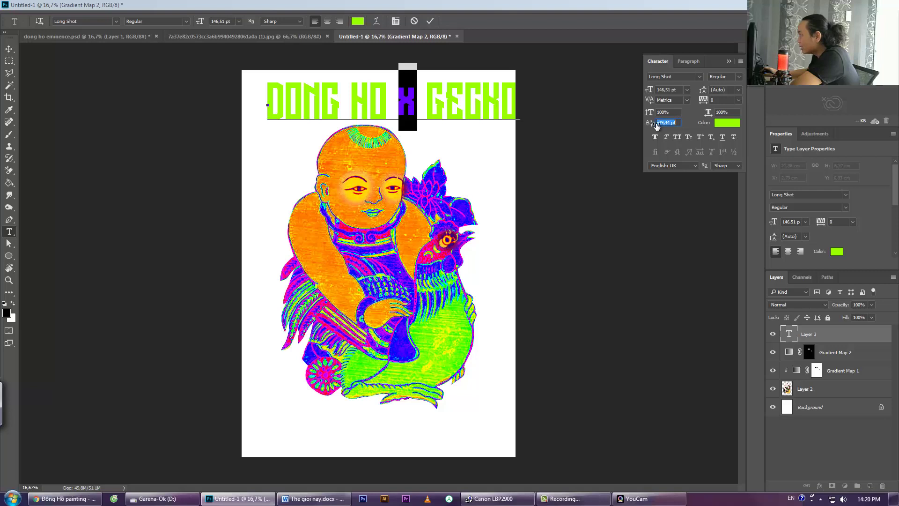
{"action": "left_click_drag", "start_coordinate": [657, 126], "coordinate": [666, 126]}
{"action": "key", "text": "ctrl+Return"}
{"action": "key", "text": "v"}
{"action": "left_click", "coordinate": [796, 408]}
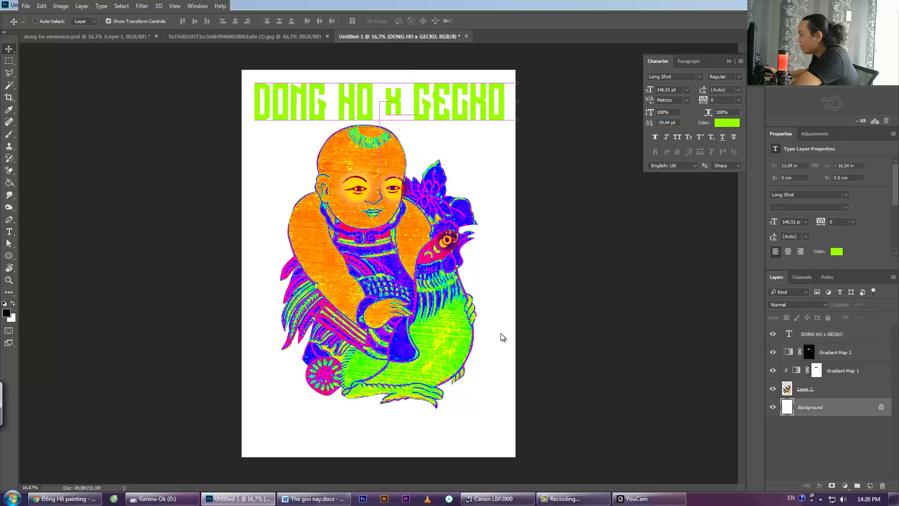
Step: Fill the background black and move the enlarged DONG HO x GECKO title layer below Layer 2
{"action": "key", "text": "alt+BackSpace"}
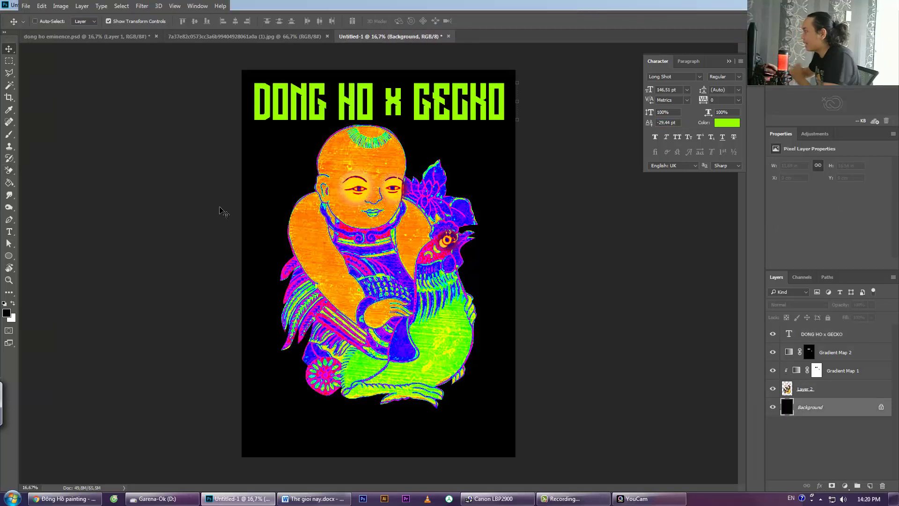
{"action": "key", "text": "t"}
{"action": "left_click", "coordinate": [492, 117]}
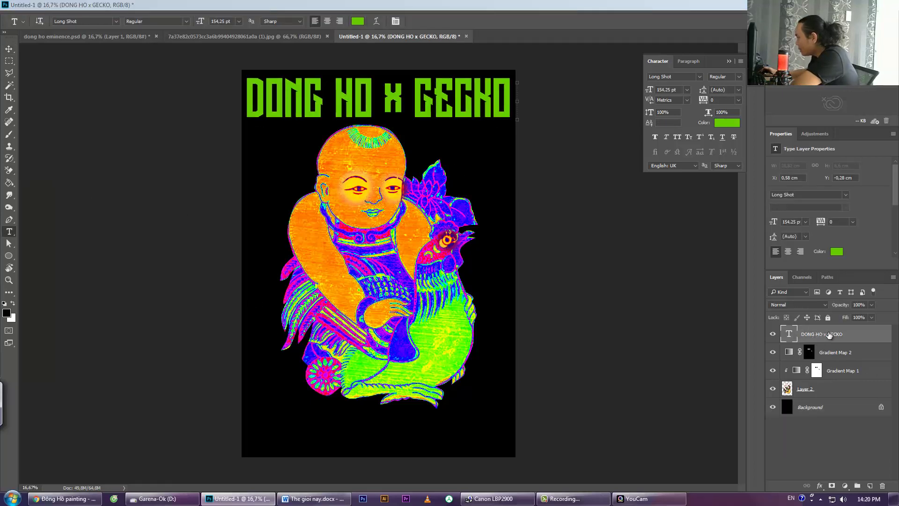
{"action": "left_click_drag", "start_coordinate": [829, 334], "coordinate": [856, 399]}
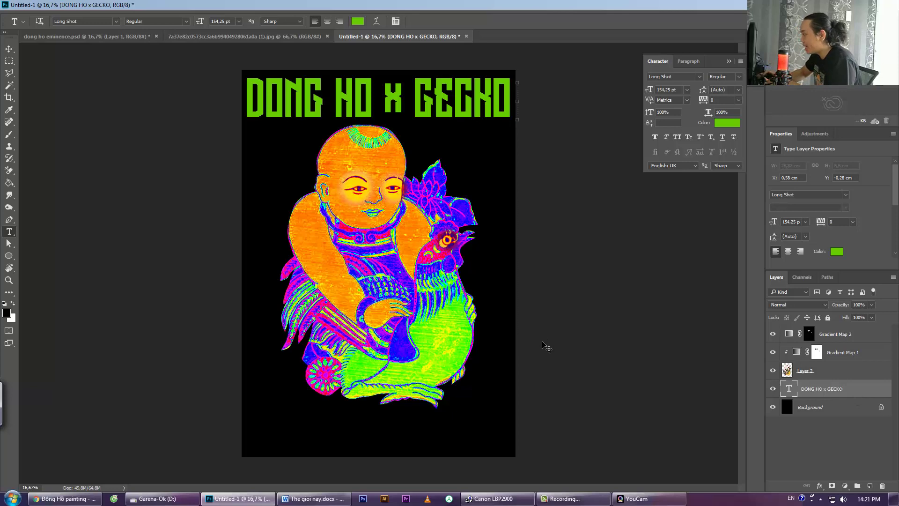
Step: Duplicate the DONG HO x GECKO layer and drag the copy down beneath the original row
{"action": "key", "text": "ctrl+j"}
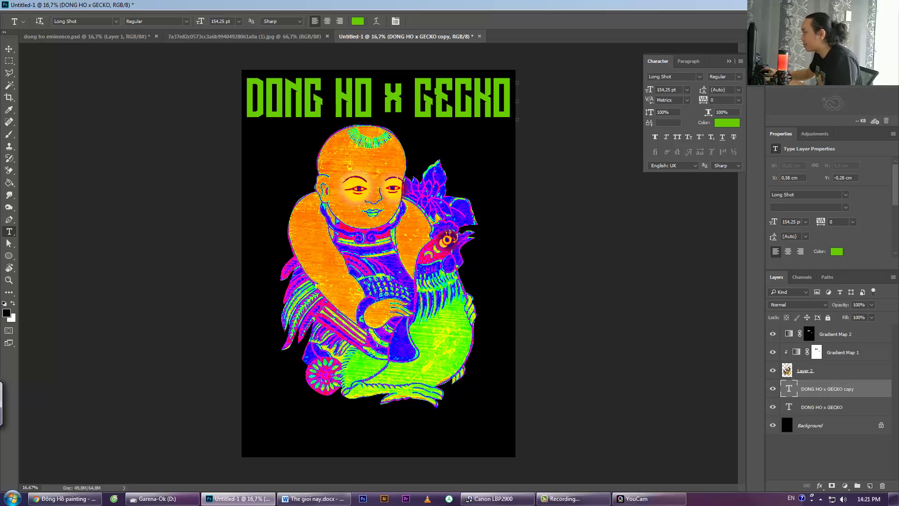
{"action": "left_click_drag", "start_coordinate": [8, 49], "coordinate": [43, 57]}
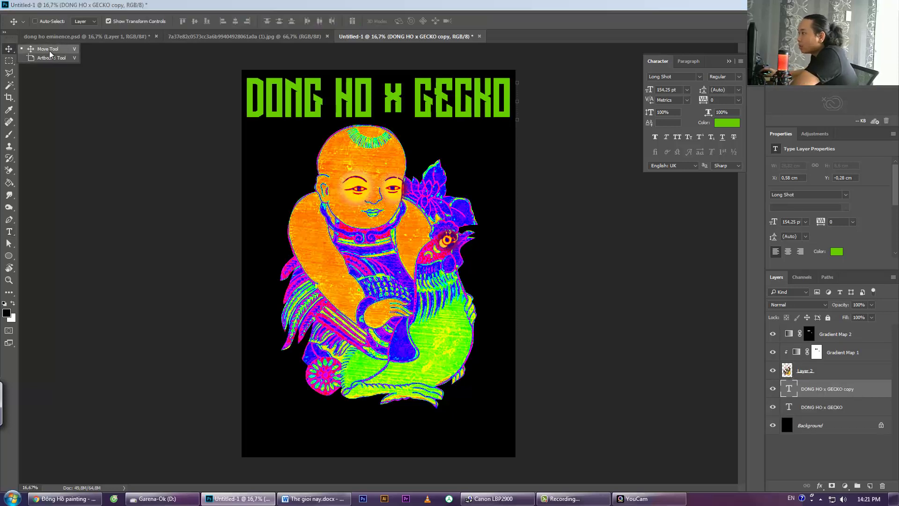
{"action": "left_click", "coordinate": [51, 52]}
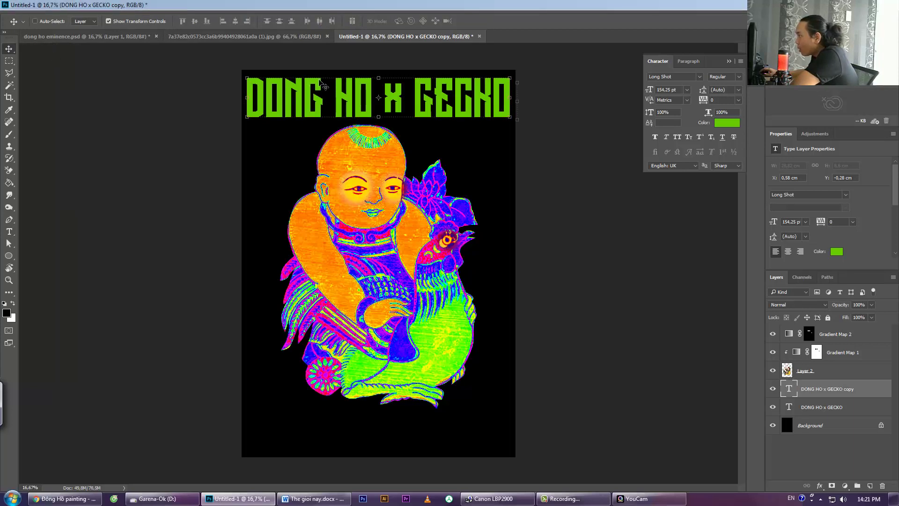
{"action": "left_click", "coordinate": [512, 119]}
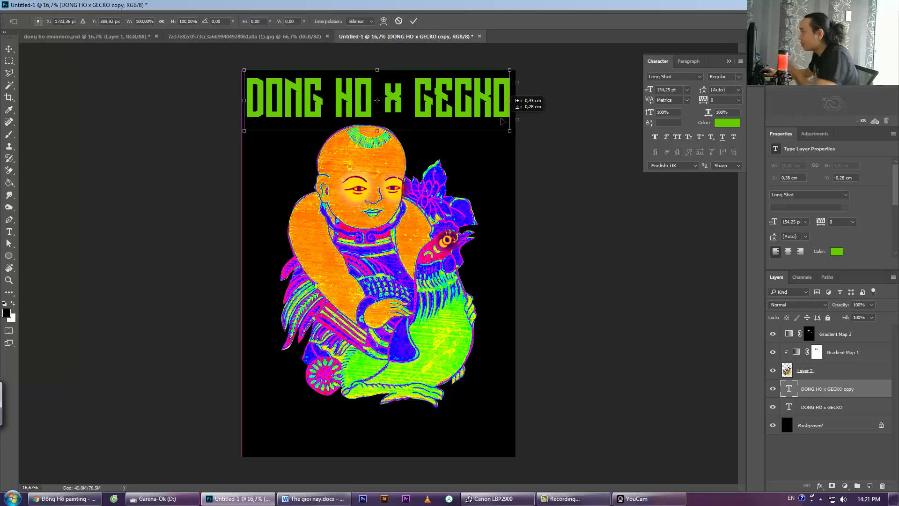
{"action": "left_click_drag", "start_coordinate": [503, 119], "coordinate": [498, 118]}
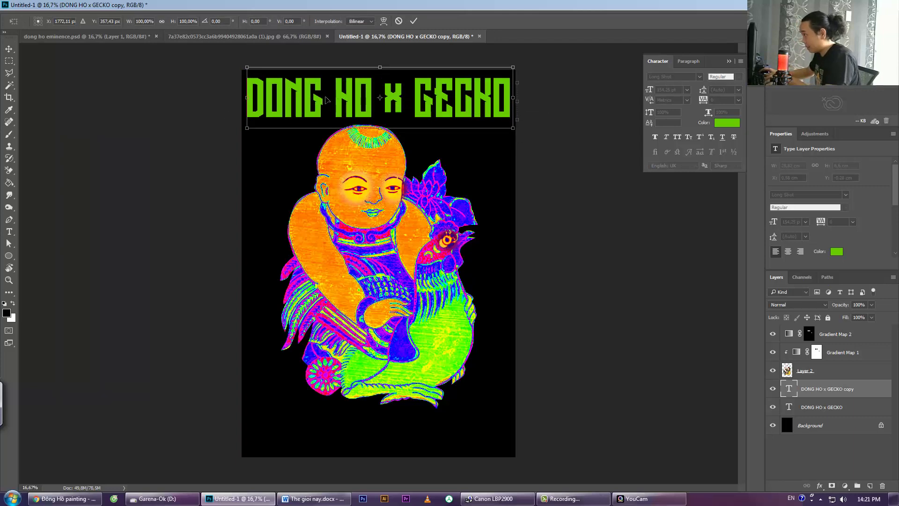
{"action": "left_click_drag", "start_coordinate": [326, 99], "coordinate": [326, 137]}
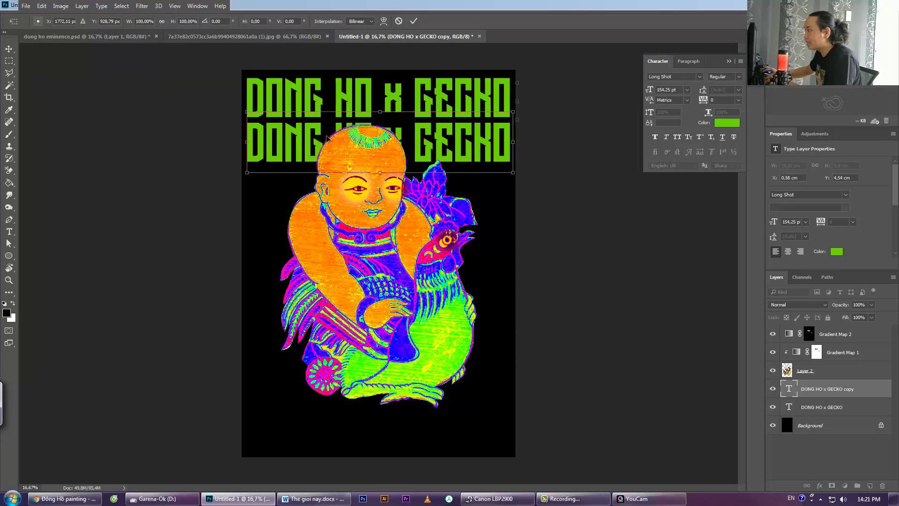
Step: Commit the copy's position, then repeat the transform six times to make rows three through eight
{"action": "key", "text": "Return"}
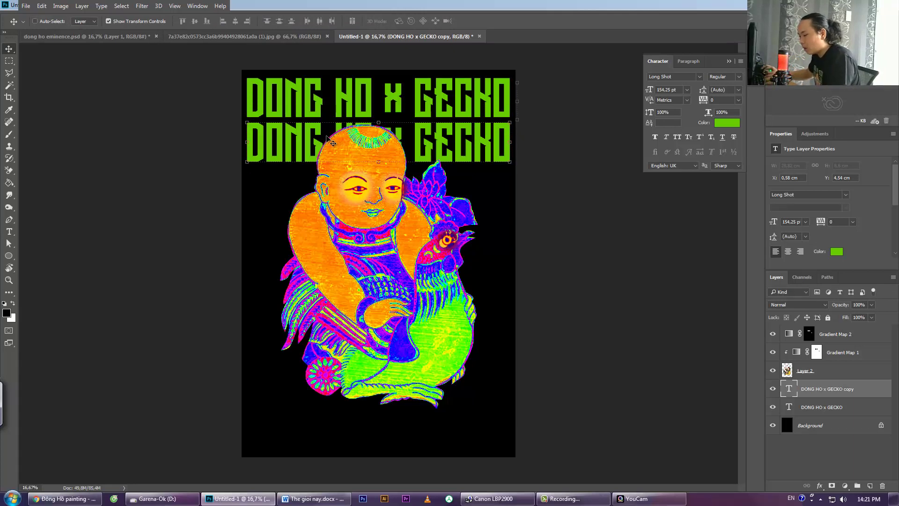
{"action": "key", "text": "ctrl"}
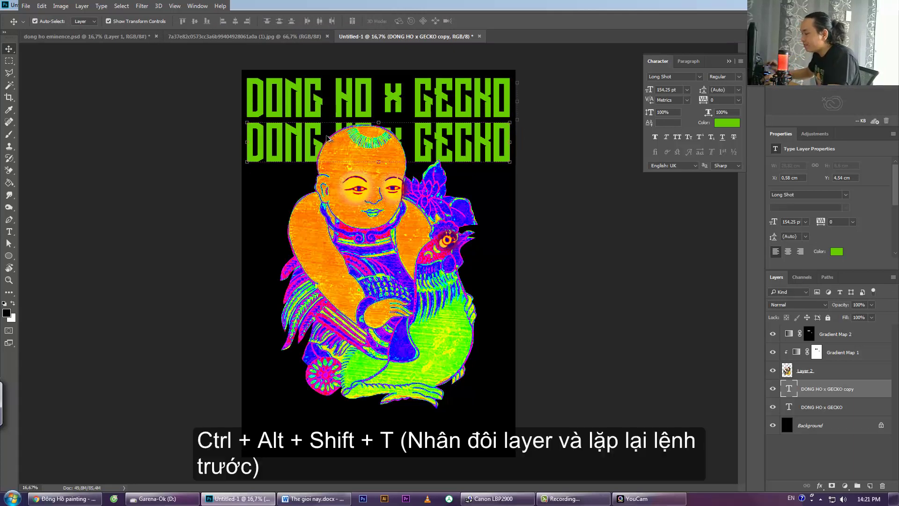
{"action": "key", "text": "ctrl+alt+shift+t"}
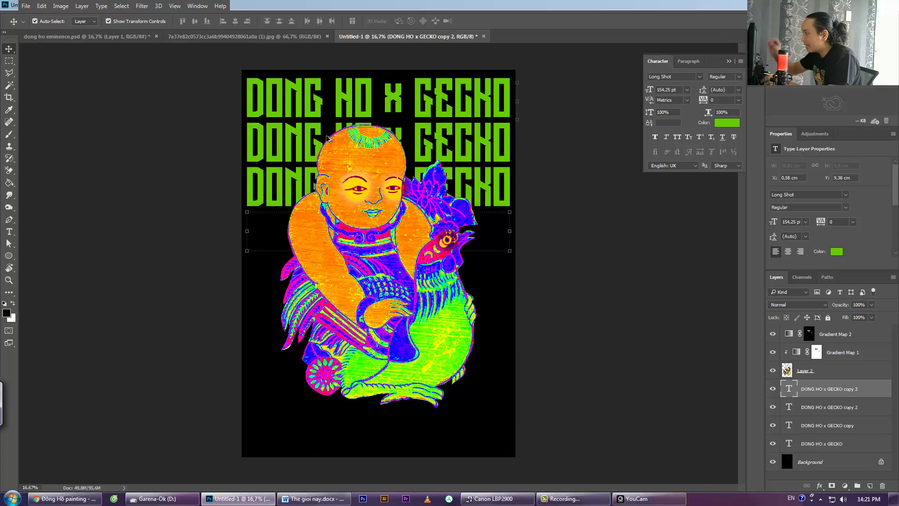
{"action": "key", "text": "ctrl+alt+shift+t"}
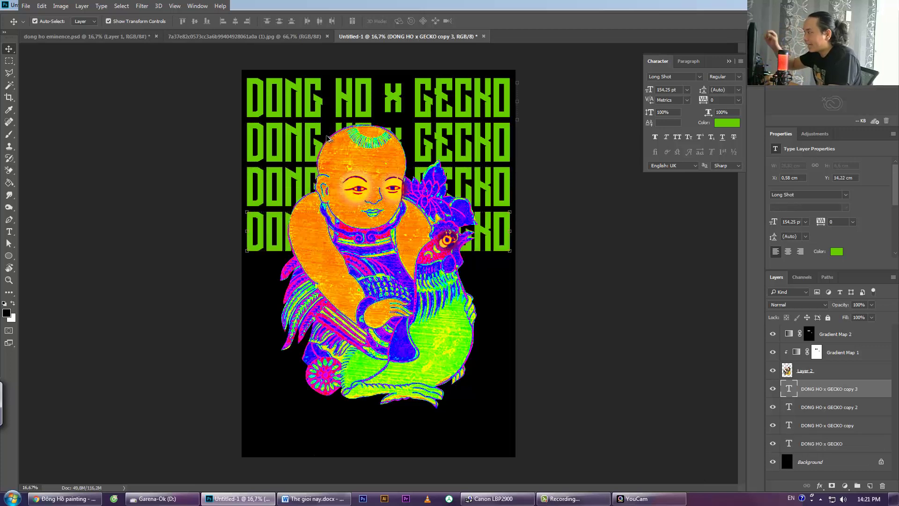
{"action": "key", "text": "ctrl+alt+shift+t"}
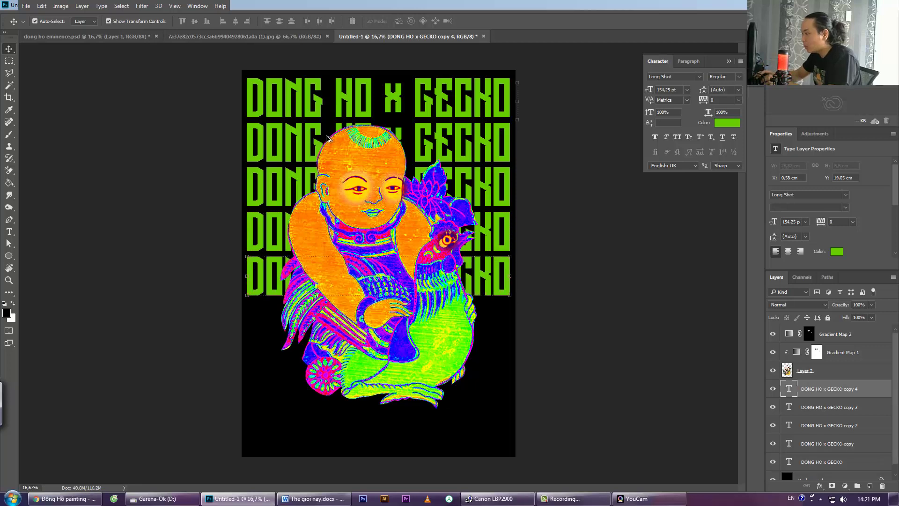
{"action": "key", "text": "ctrl+alt+shift+t"}
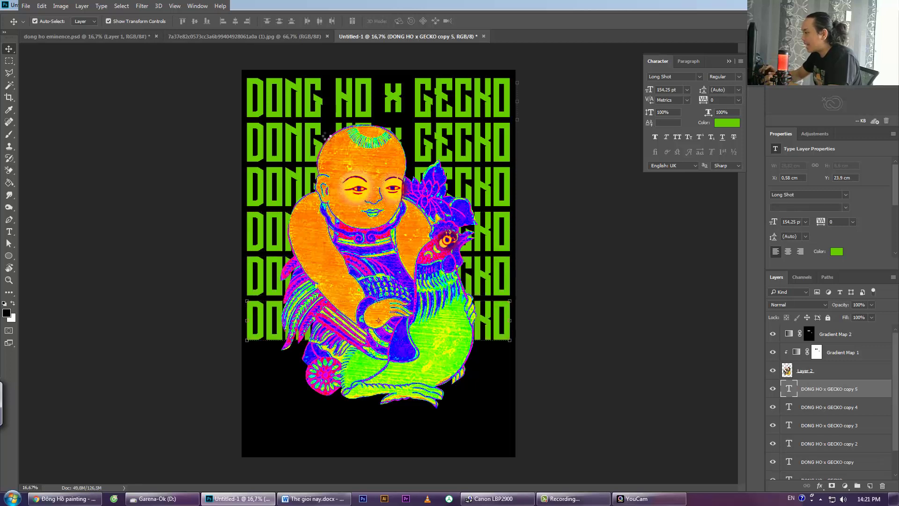
{"action": "key", "text": "ctrl+alt+shift+t"}
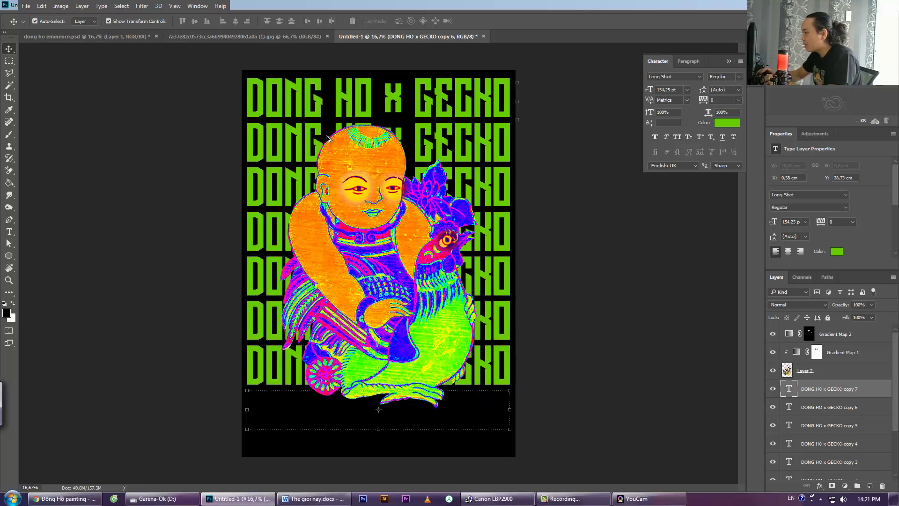
{"action": "key", "text": "ctrl+alt+shift+t"}
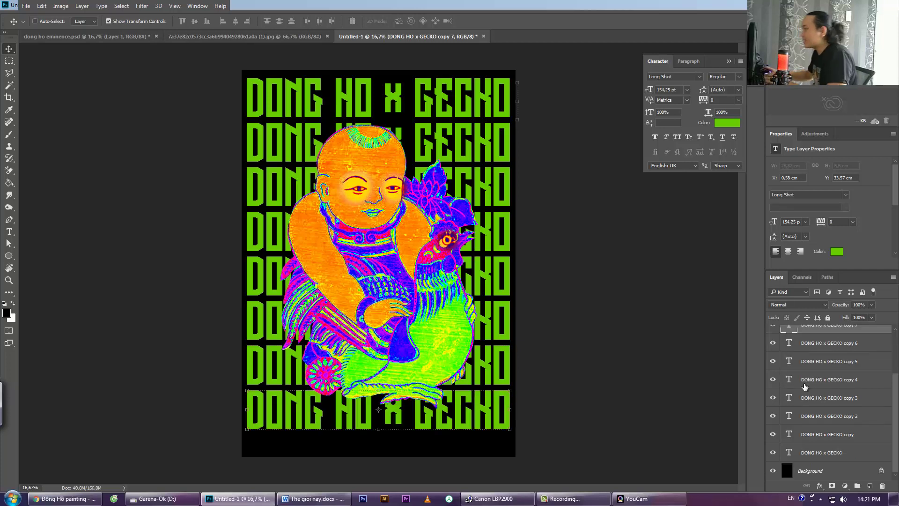
Step: Select all eight DONG HO x GECKO text layers and convert them to shapes
{"action": "left_click", "coordinate": [827, 453], "text": "shift"}
{"action": "scroll", "coordinate": [826, 440], "scroll_direction": "up", "scroll_amount": 1}
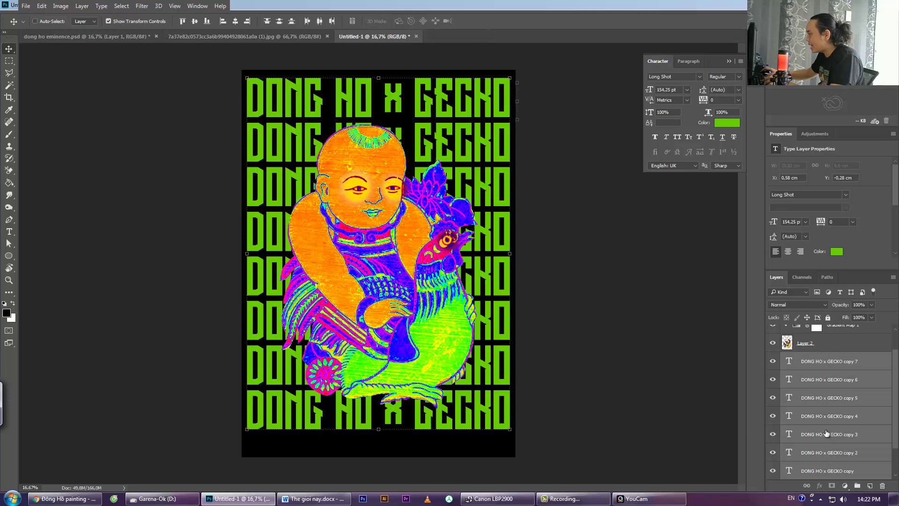
{"action": "right_click", "coordinate": [813, 366]}
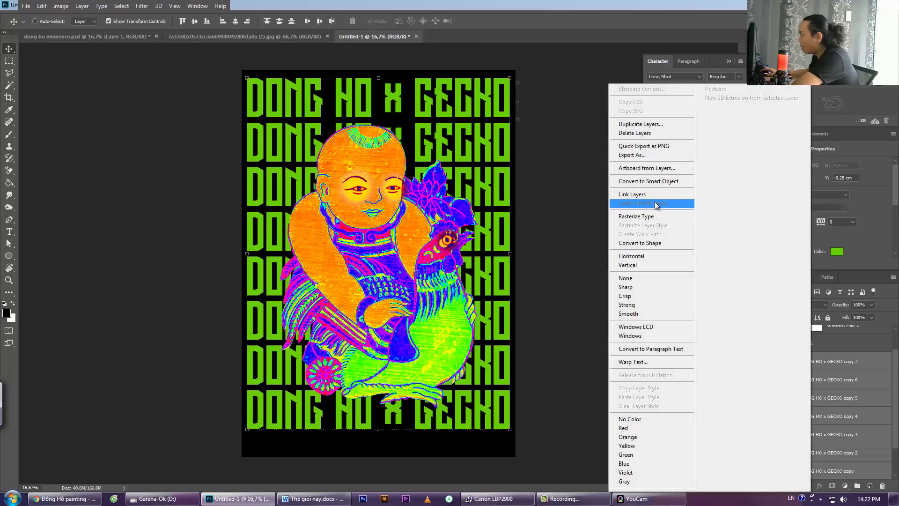
{"action": "left_click", "coordinate": [664, 243]}
Step: Select the copy 6 and copy 7 row layers
{"action": "left_click", "coordinate": [814, 381]}
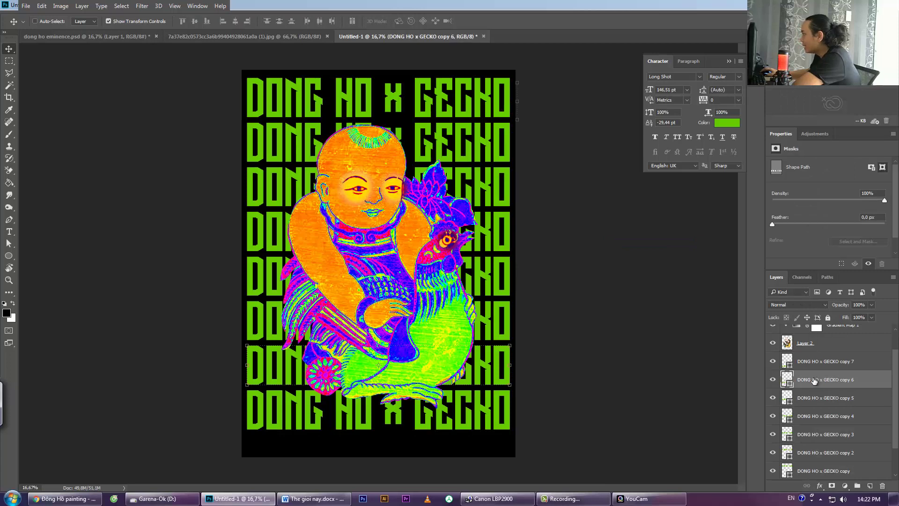
{"action": "key", "text": "alt+bracketright"}
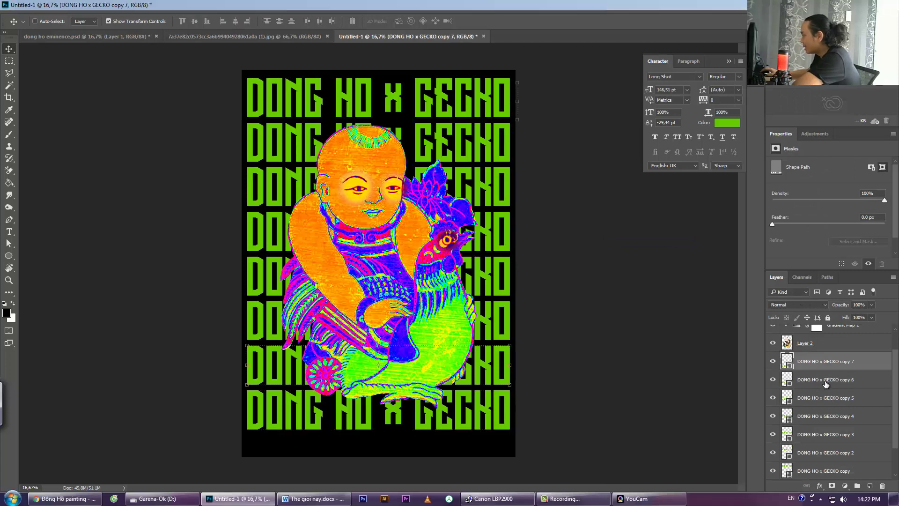
{"action": "left_click", "coordinate": [826, 384]}
Step: With a shape tool in Shape mode, remove the fill from the copy 6 row
{"action": "left_click", "coordinate": [9, 260]}
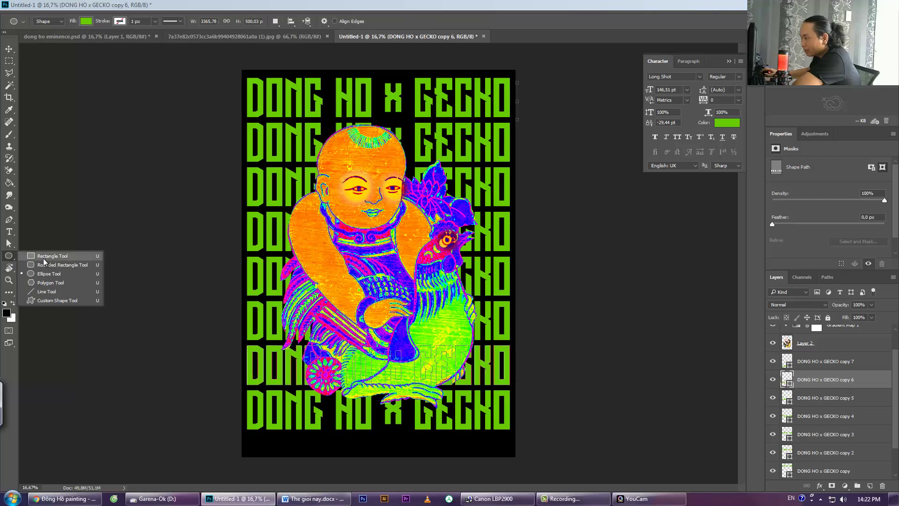
{"action": "left_click", "coordinate": [9, 261]}
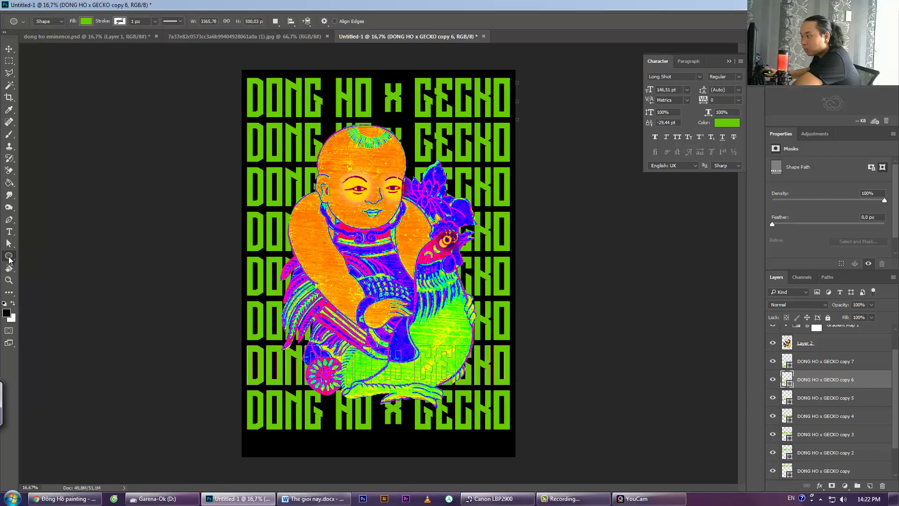
{"action": "left_click", "coordinate": [9, 259]}
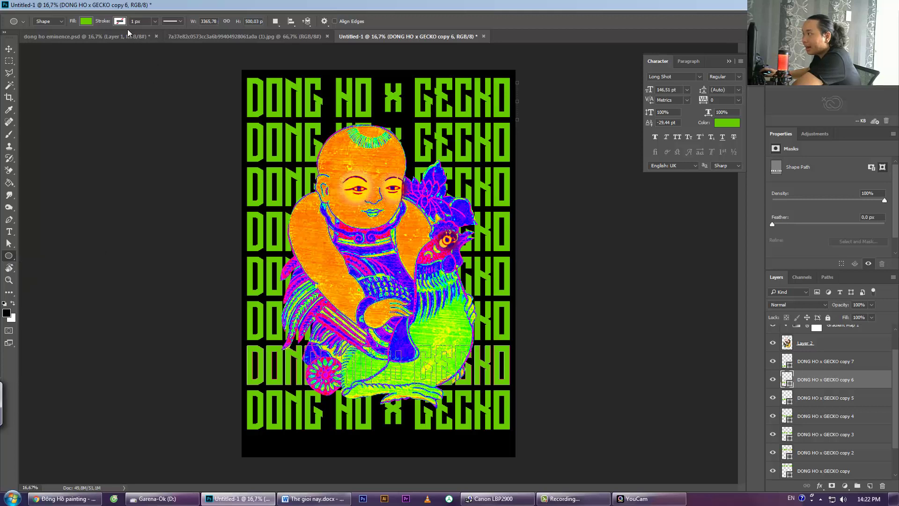
{"action": "left_click", "coordinate": [51, 23]}
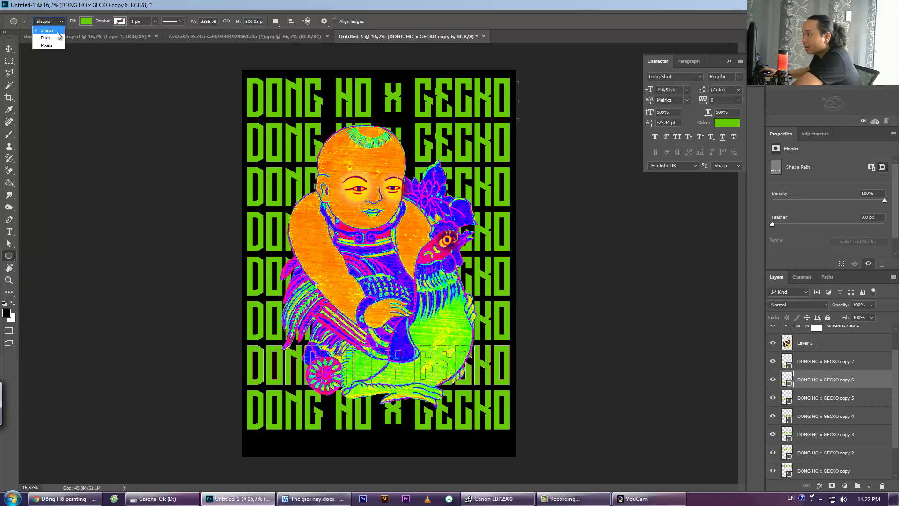
{"action": "left_click", "coordinate": [56, 21]}
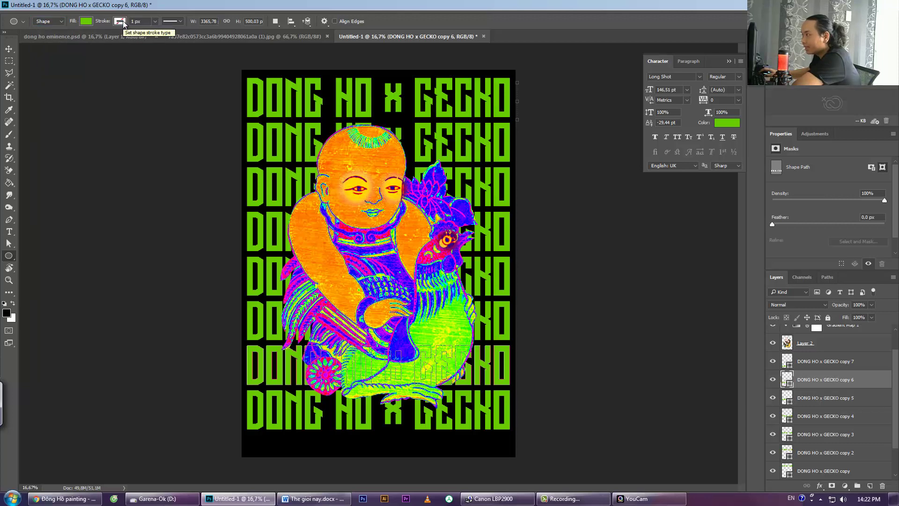
{"action": "left_click", "coordinate": [88, 21]}
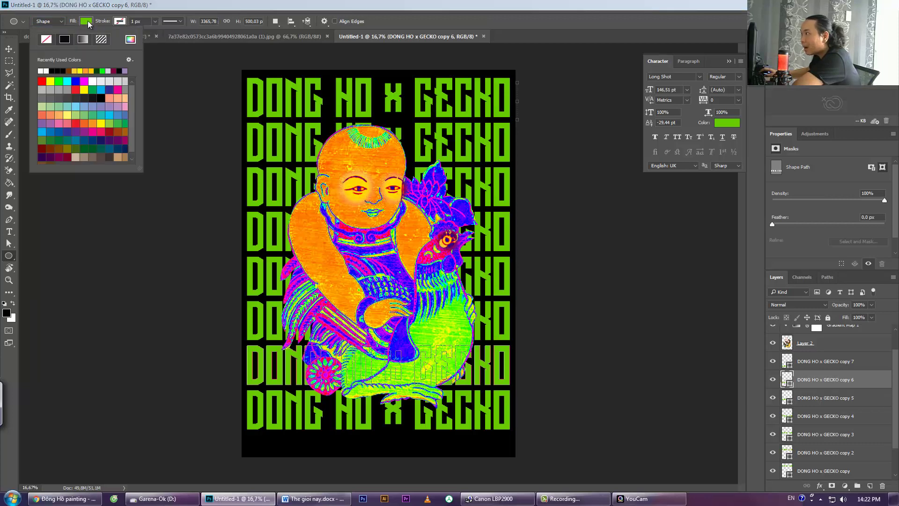
{"action": "left_click", "coordinate": [45, 41]}
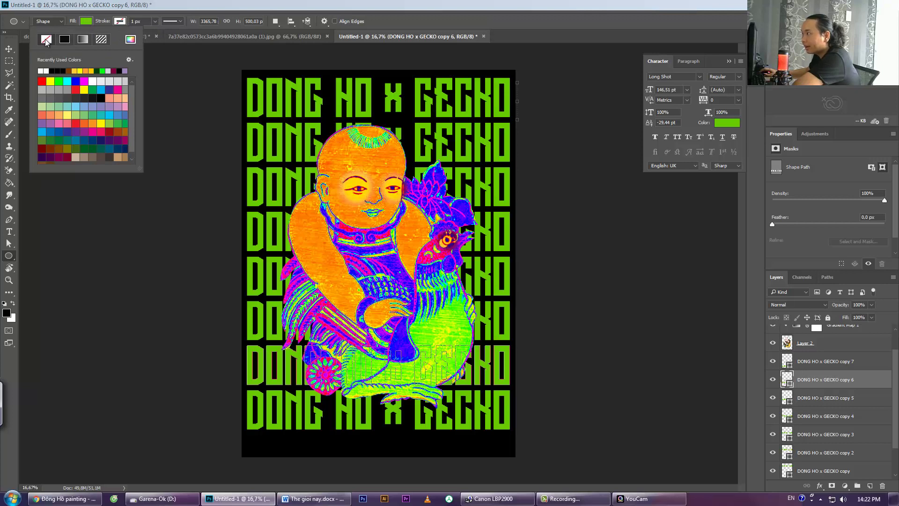
Step: Give the copy 6 row a green stroke sampled from the text, width 1
{"action": "left_click", "coordinate": [121, 21]}
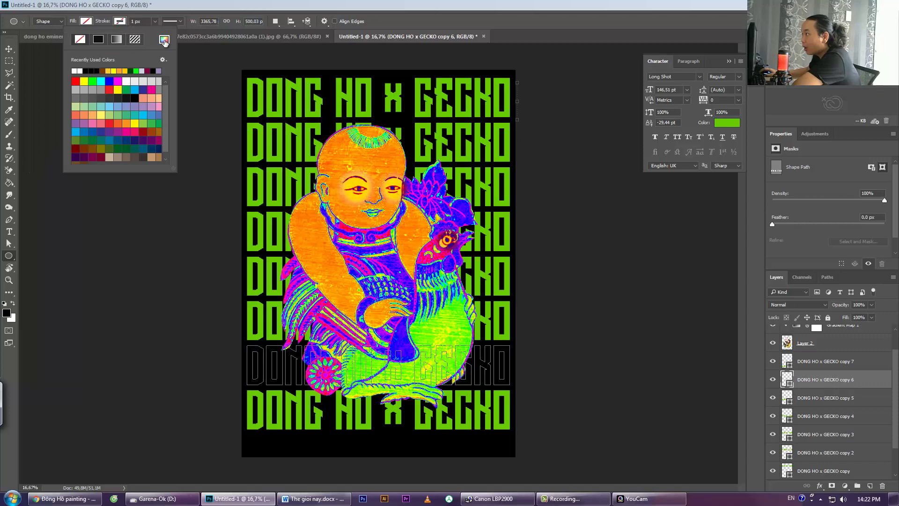
{"action": "left_click", "coordinate": [164, 40]}
{"action": "left_click", "coordinate": [276, 81]}
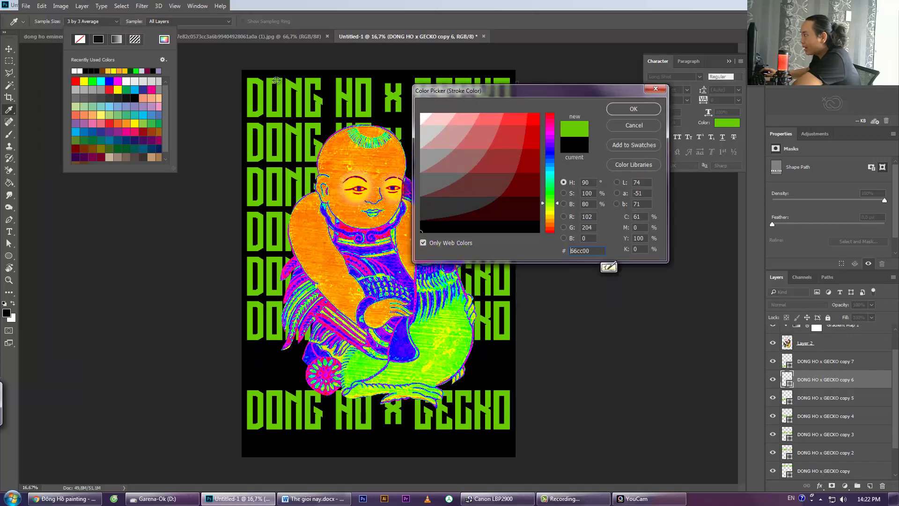
{"action": "left_click", "coordinate": [634, 108]}
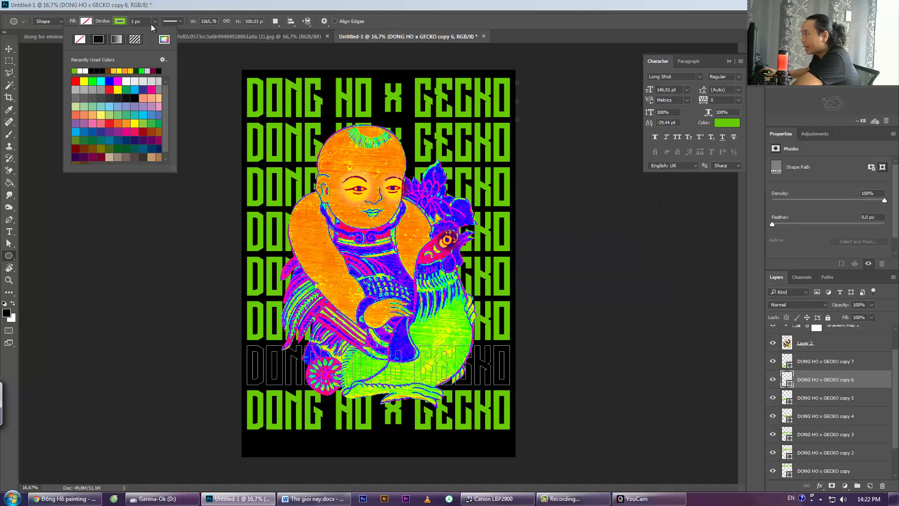
{"action": "left_click", "coordinate": [138, 21]}
{"action": "left_click", "coordinate": [137, 22]}
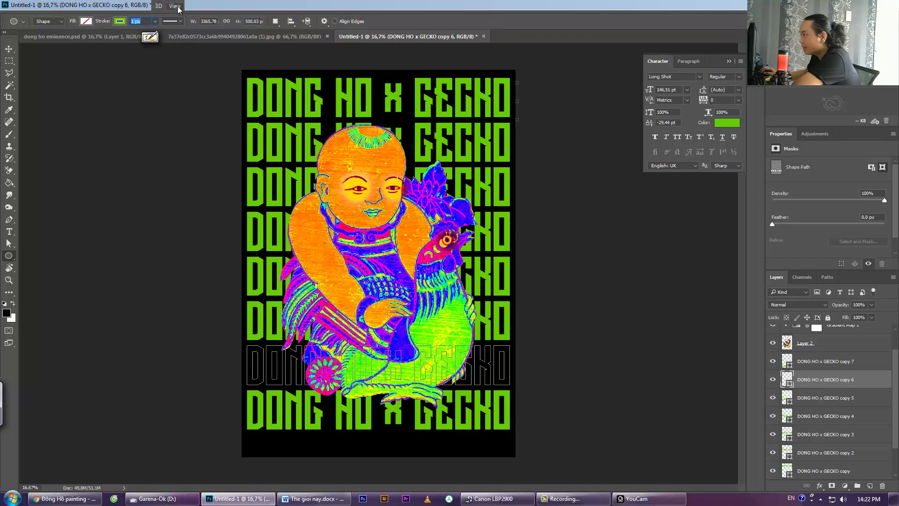
{"action": "type", "text": "1"}
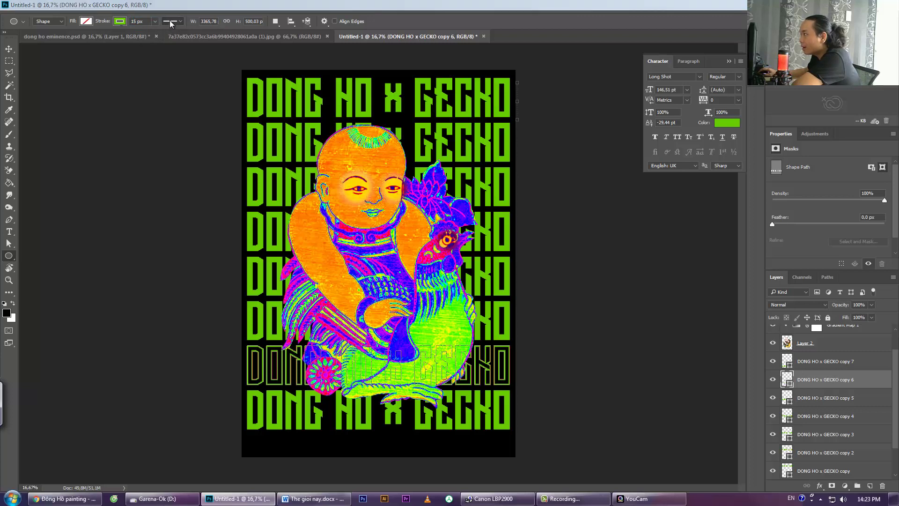
Step: Align the stroke outside the letters and apply the same outline style to the copy 4 row
{"action": "left_click", "coordinate": [170, 21]}
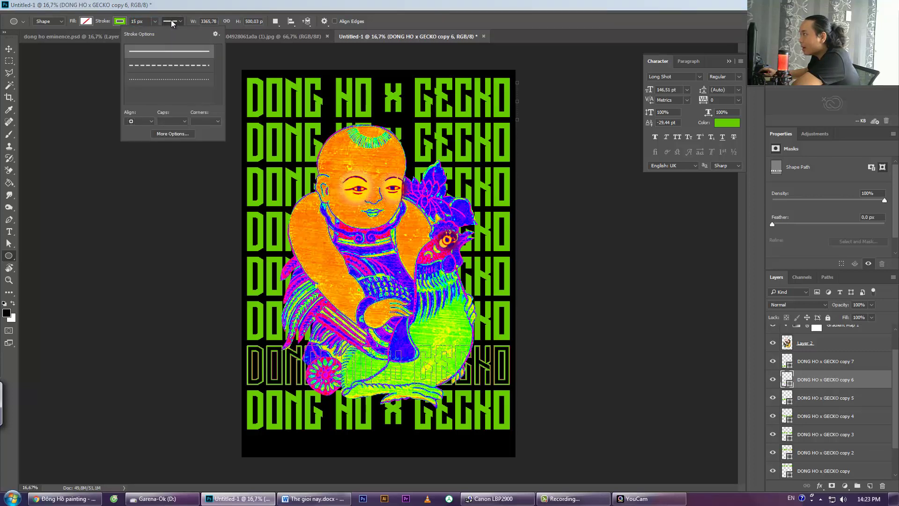
{"action": "left_click", "coordinate": [139, 122]}
{"action": "left_click", "coordinate": [140, 145]}
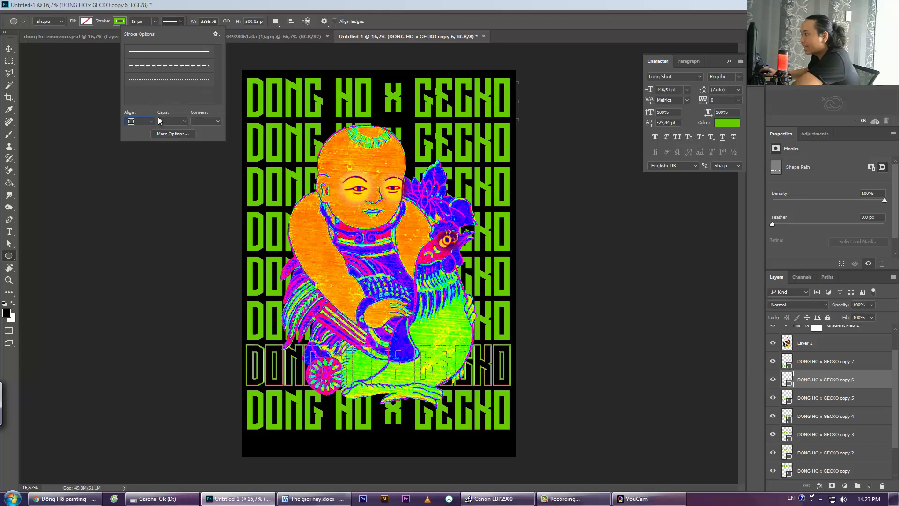
{"action": "left_click", "coordinate": [8, 60]}
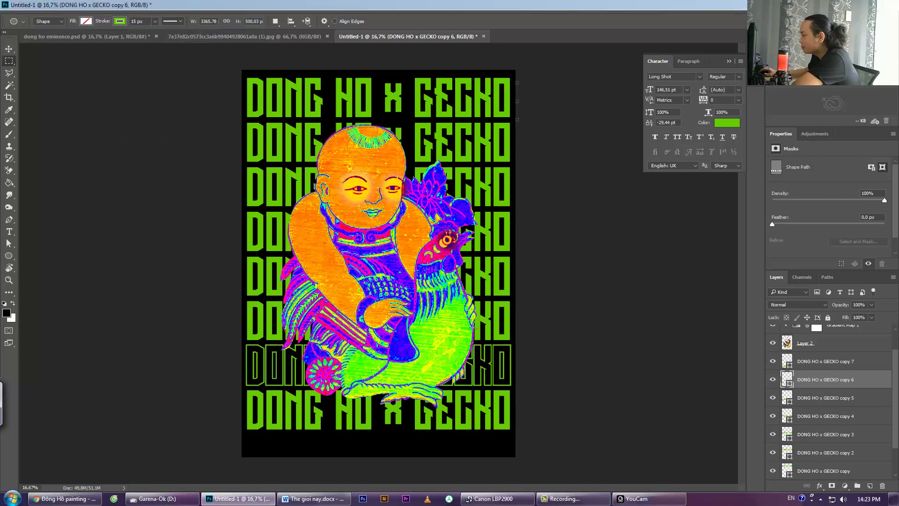
{"action": "left_click", "coordinate": [811, 418]}
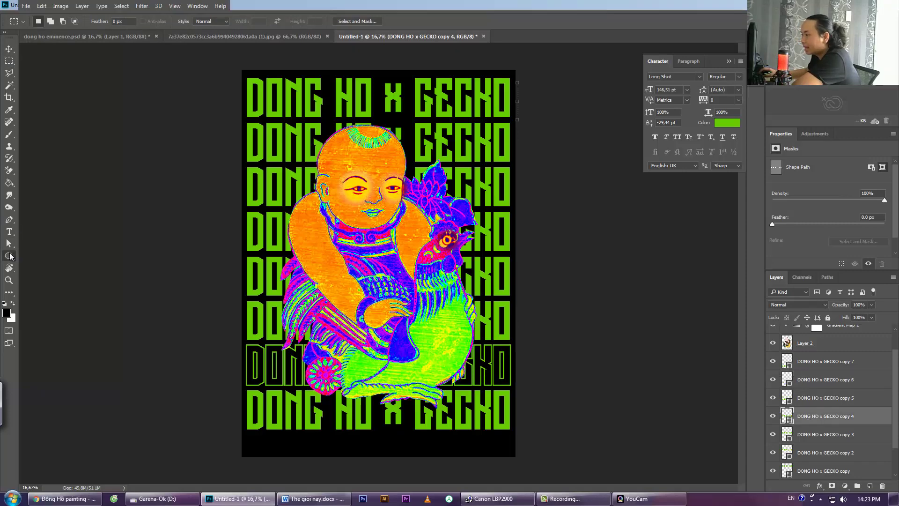
{"action": "left_click", "coordinate": [9, 49]}
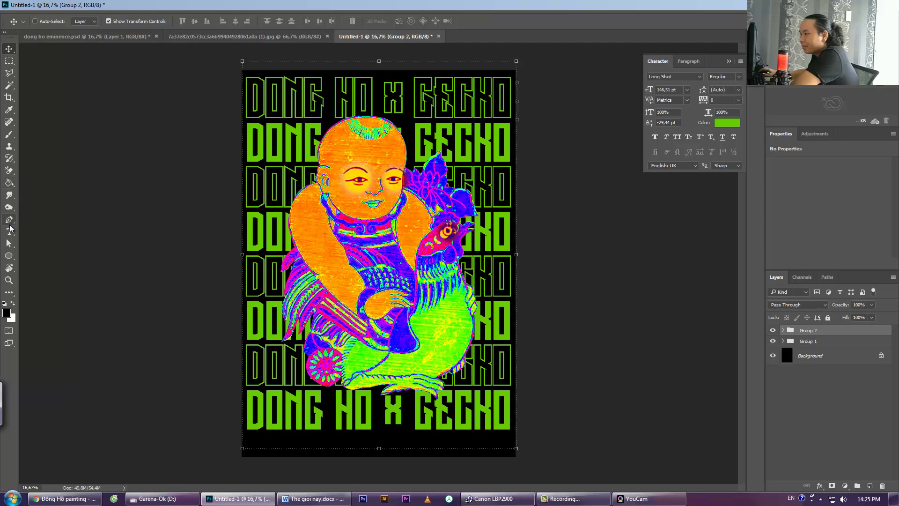
Step: Set the type font to Arial Bold and paste EMINENCE as new text over the boy's head
{"action": "left_click", "coordinate": [8, 231]}
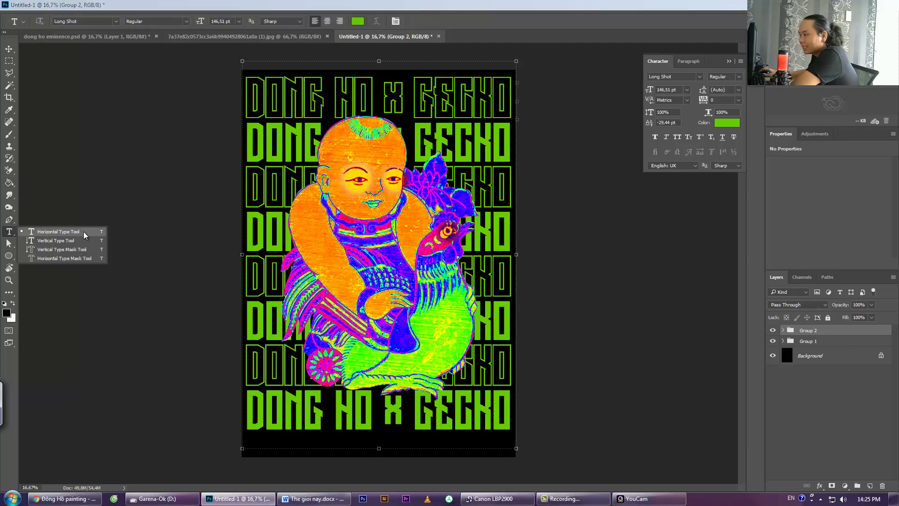
{"action": "left_click", "coordinate": [84, 22]}
{"action": "type", "text": "A"}
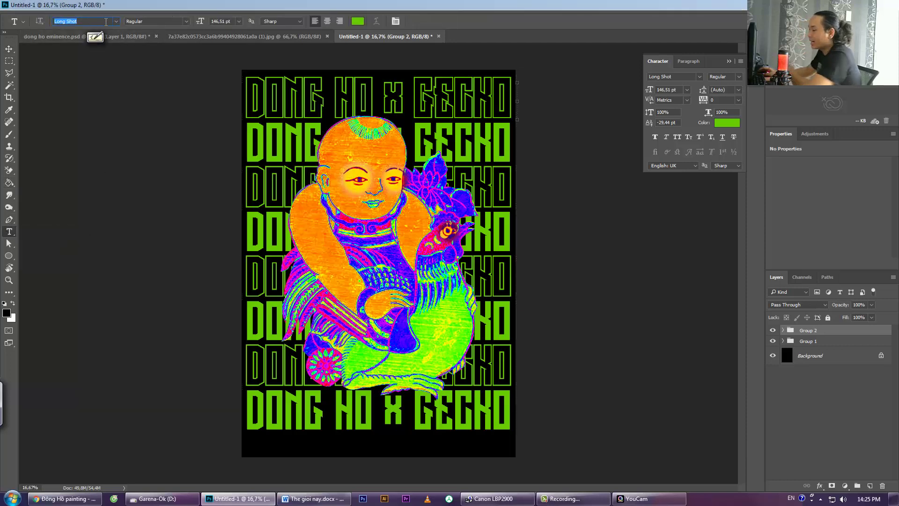
{"action": "type", "text": "RIA"}
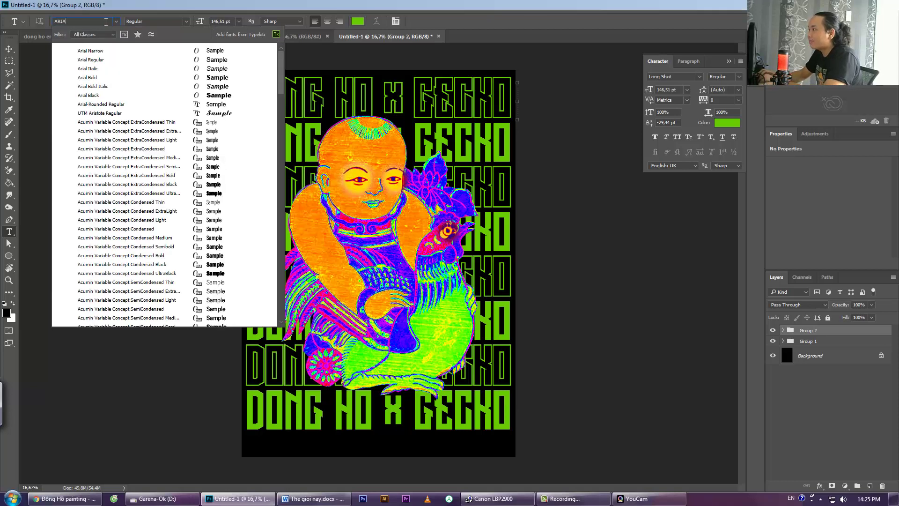
{"action": "type", "text": "L"}
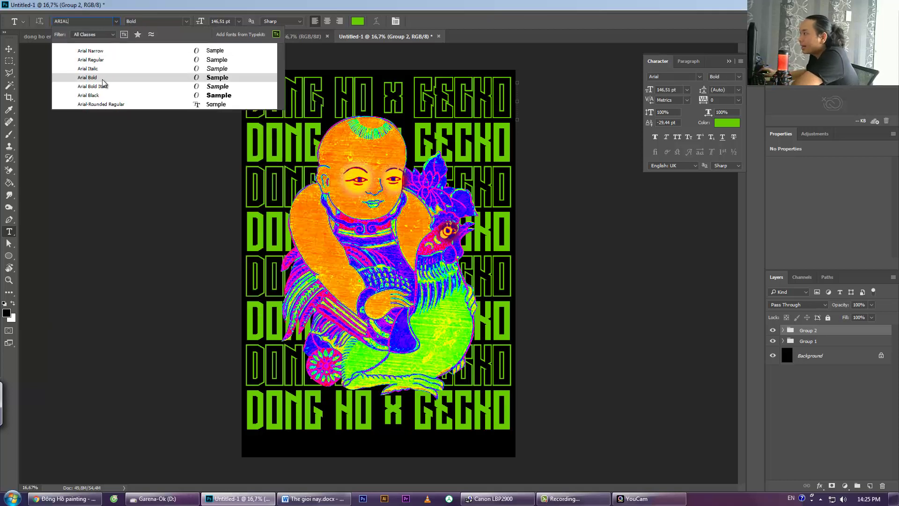
{"action": "left_click", "coordinate": [125, 77]}
{"action": "left_click", "coordinate": [293, 174]}
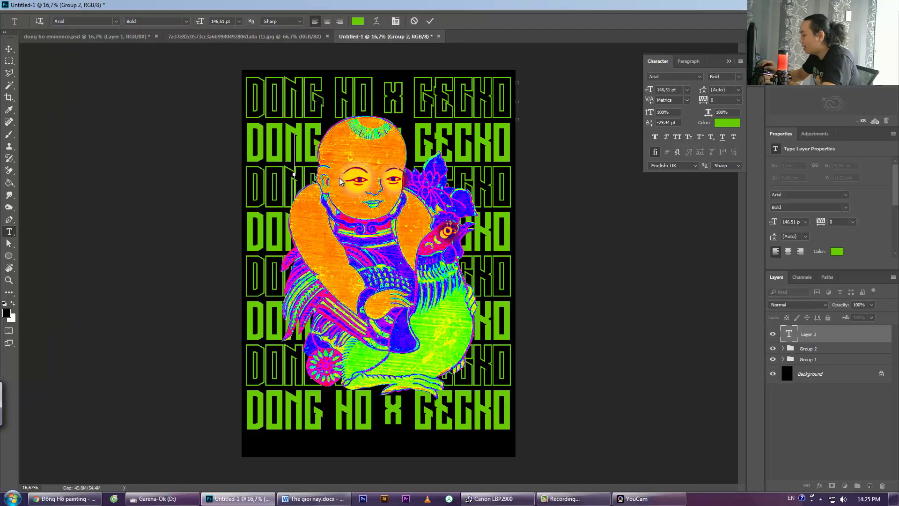
{"action": "key", "text": "ctrl+v"}
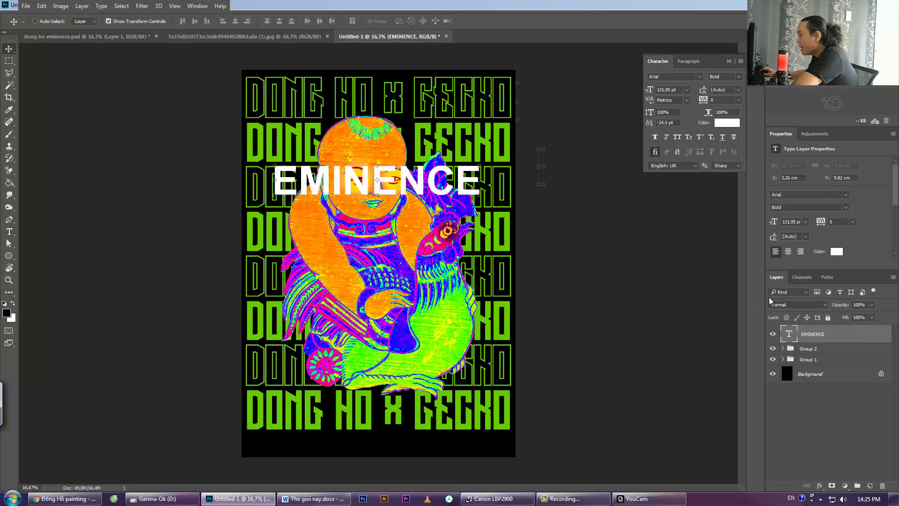
Step: Set the EMINENCE layer to Difference blending and nudge it slightly upward
{"action": "left_click", "coordinate": [782, 306]}
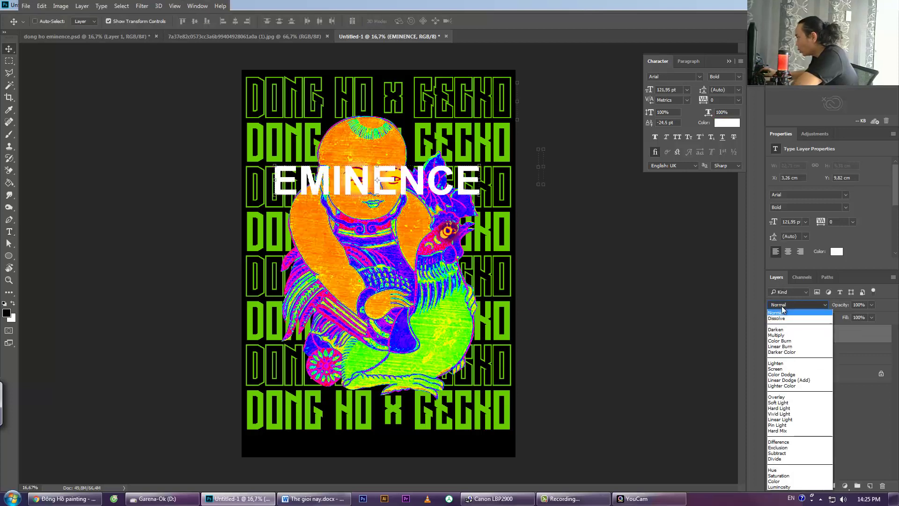
{"action": "left_click", "coordinate": [785, 442]}
{"action": "left_click_drag", "start_coordinate": [424, 186], "coordinate": [422, 180]}
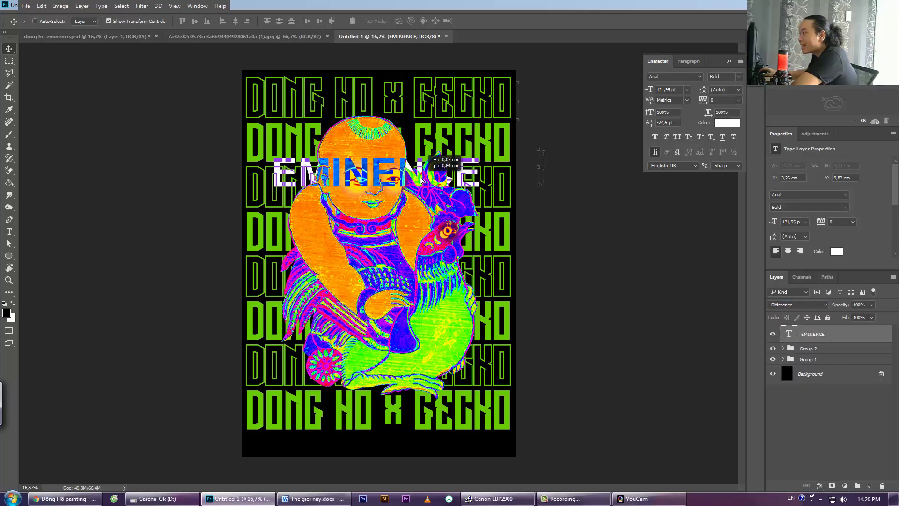
Step: Zoom in on the E of EMINENCE to check the effect, then zoom back out
{"action": "key", "text": "z"}
{"action": "left_click", "coordinate": [306, 156]}
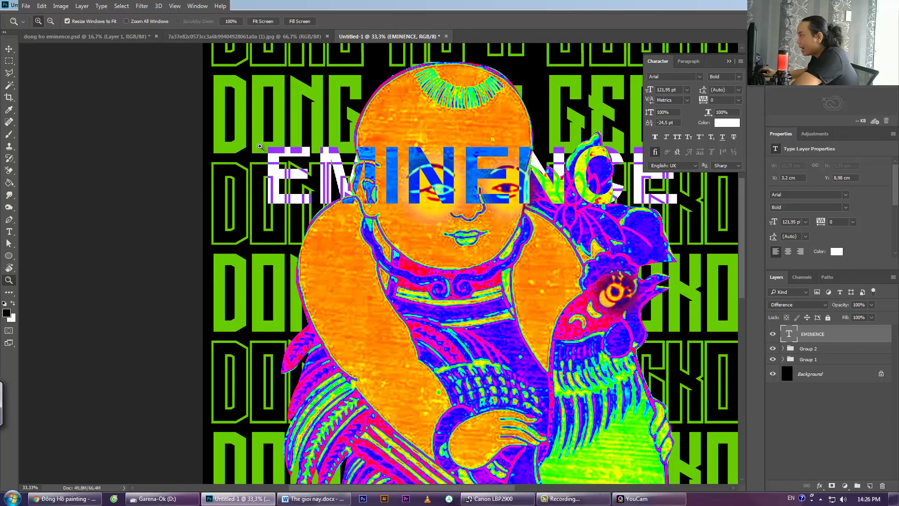
{"action": "left_click", "coordinate": [284, 152]}
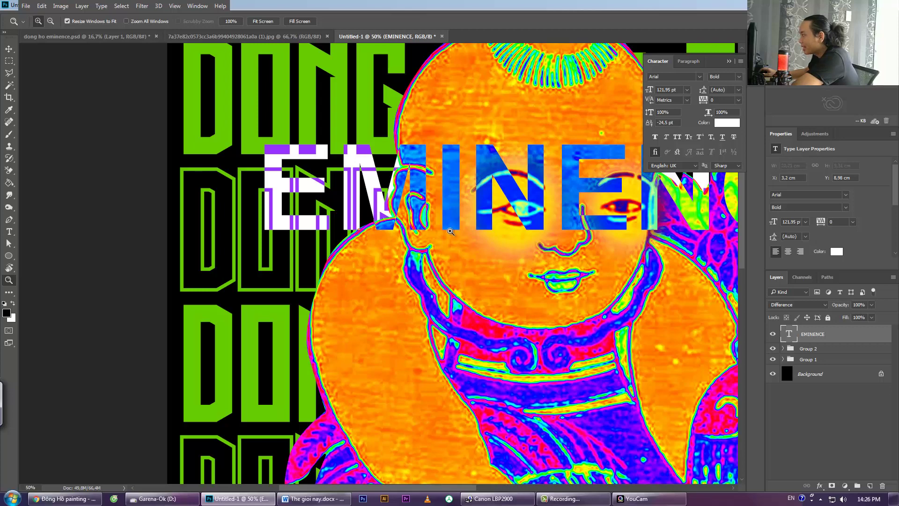
{"action": "key", "text": "v"}
{"action": "key", "text": "ctrl+minus"}
{"action": "key", "text": "ctrl+minus"}
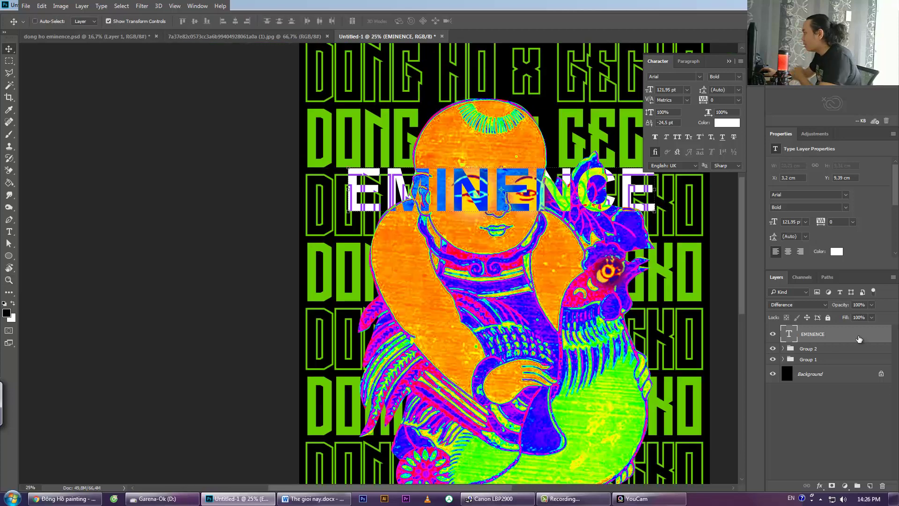
{"action": "scroll", "coordinate": [656, 393], "scroll_direction": "right", "scroll_amount": 4}
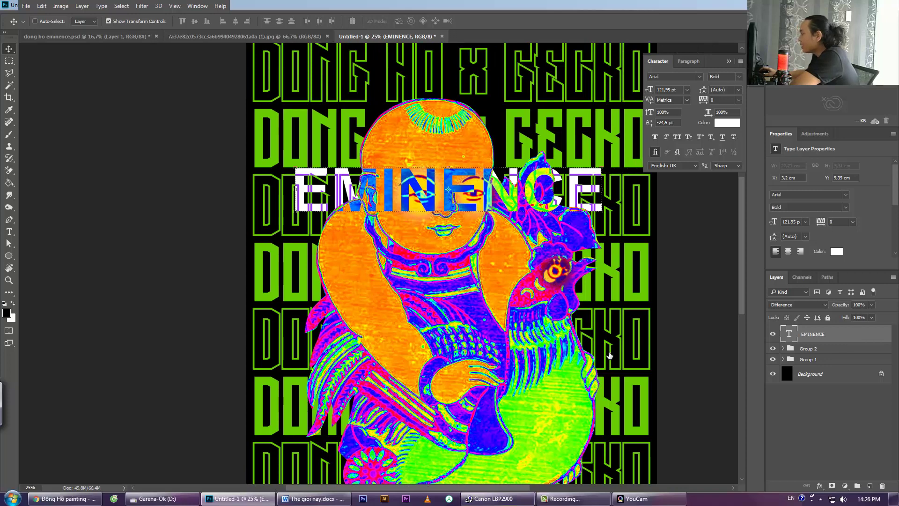
Step: Enable Outer Glow on EMINENCE with a darker green sampled from the artwork
{"action": "double_click", "coordinate": [838, 334]}
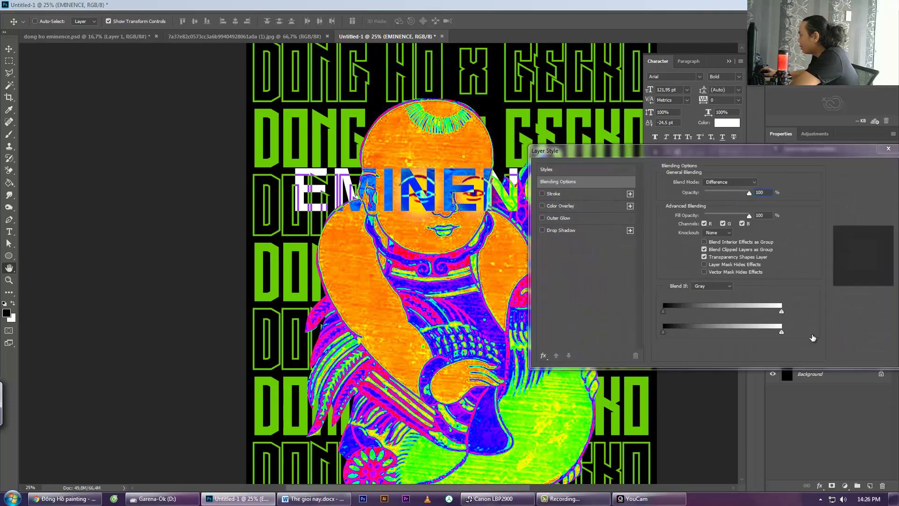
{"action": "left_click_drag", "start_coordinate": [618, 149], "coordinate": [606, 156]}
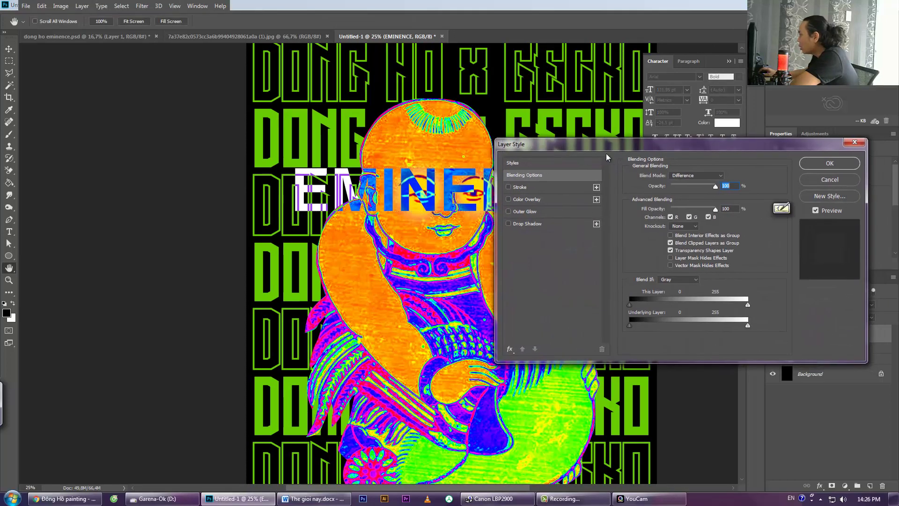
{"action": "left_click", "coordinate": [508, 212]}
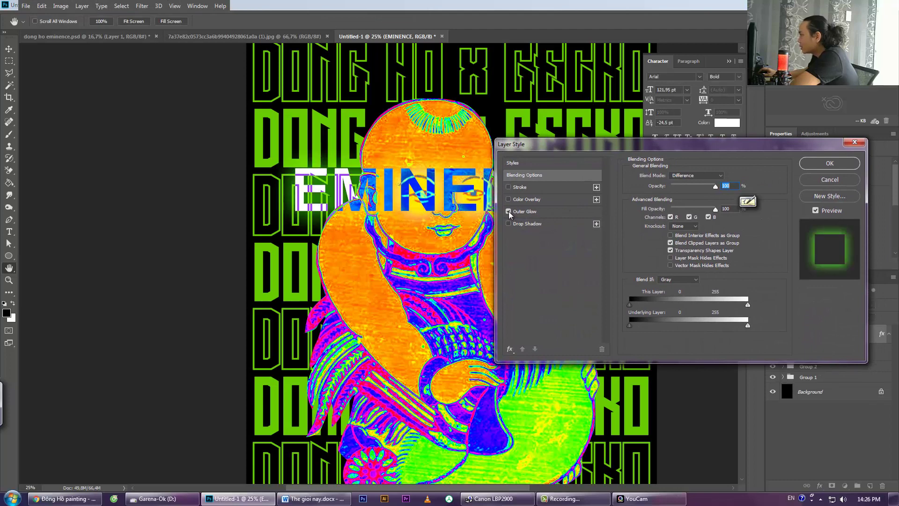
{"action": "left_click_drag", "start_coordinate": [572, 145], "coordinate": [610, 124]}
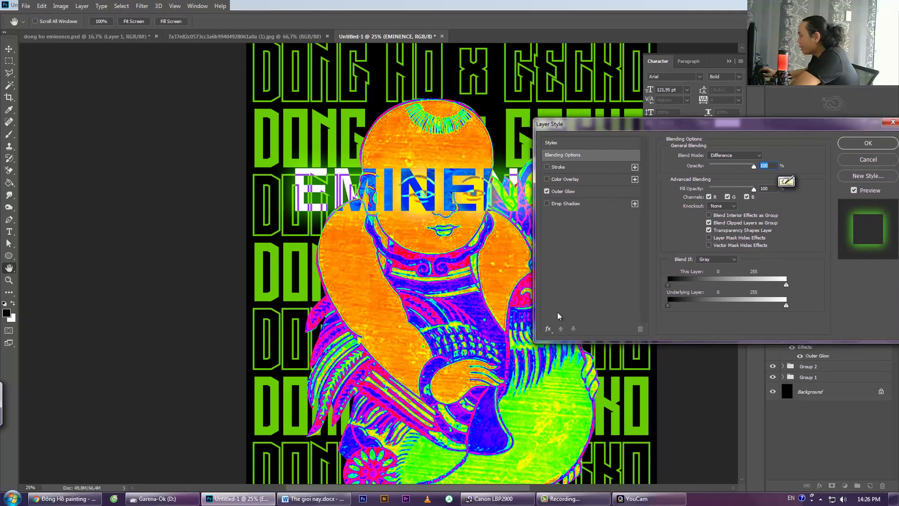
{"action": "left_click", "coordinate": [547, 330]}
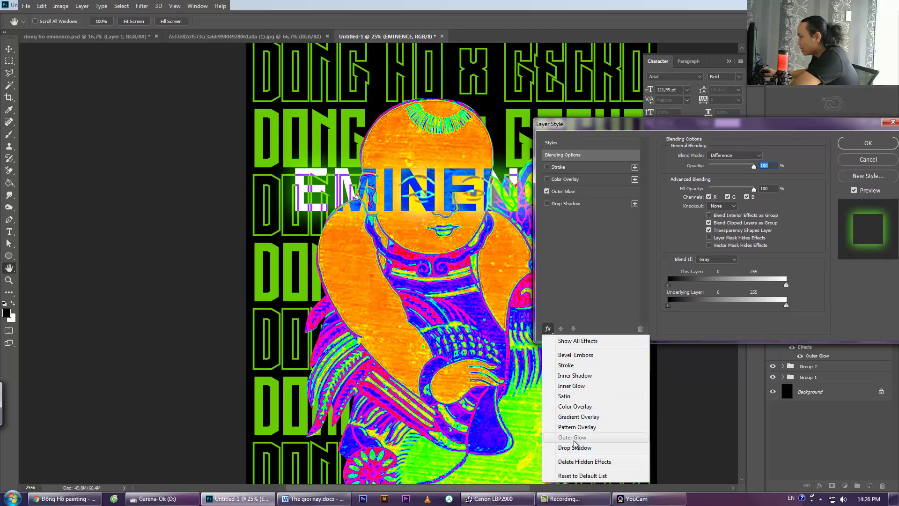
{"action": "left_click", "coordinate": [576, 252]}
{"action": "left_click", "coordinate": [574, 192]}
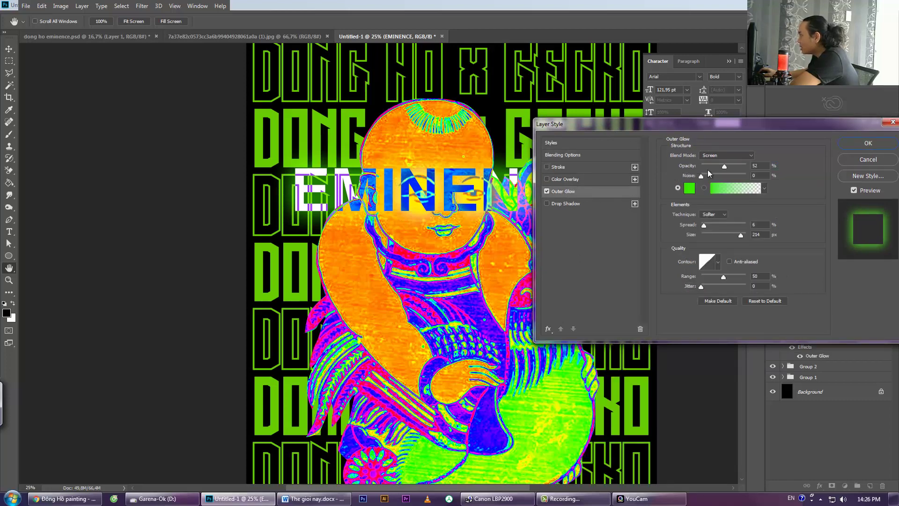
{"action": "left_click_drag", "start_coordinate": [707, 127], "coordinate": [483, 265]}
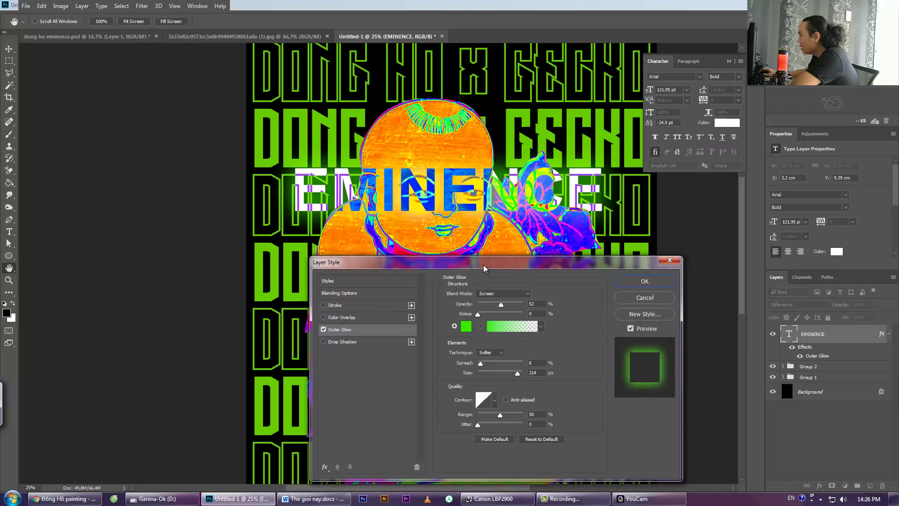
{"action": "left_click", "coordinate": [466, 327]}
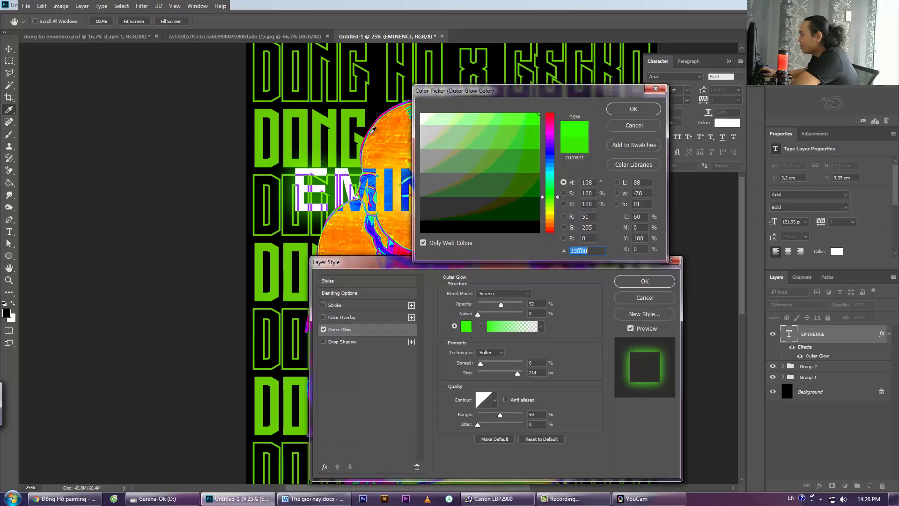
{"action": "left_click", "coordinate": [359, 109]}
{"action": "key", "text": "Return"}
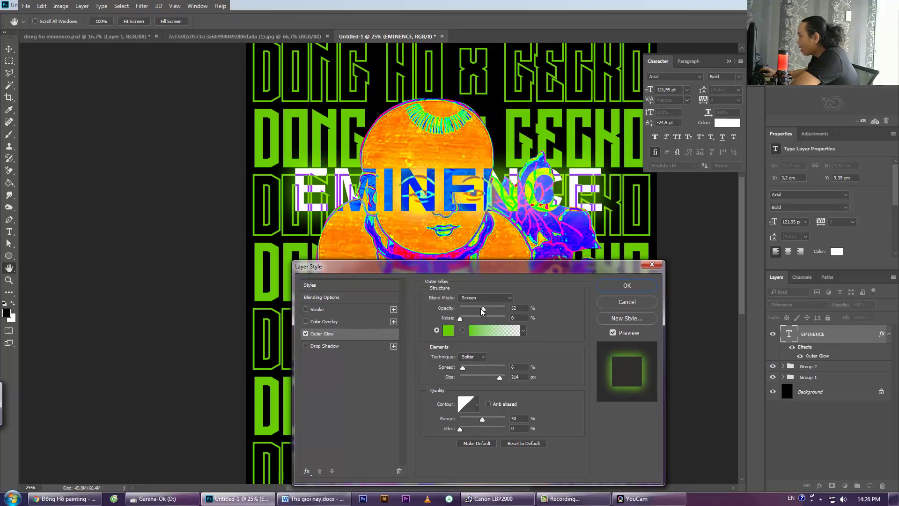
Step: Set the glow to 47% opacity, 10% spread and 210 px size, then confirm
{"action": "left_click_drag", "start_coordinate": [503, 311], "coordinate": [485, 314]}
{"action": "left_click", "coordinate": [482, 311]}
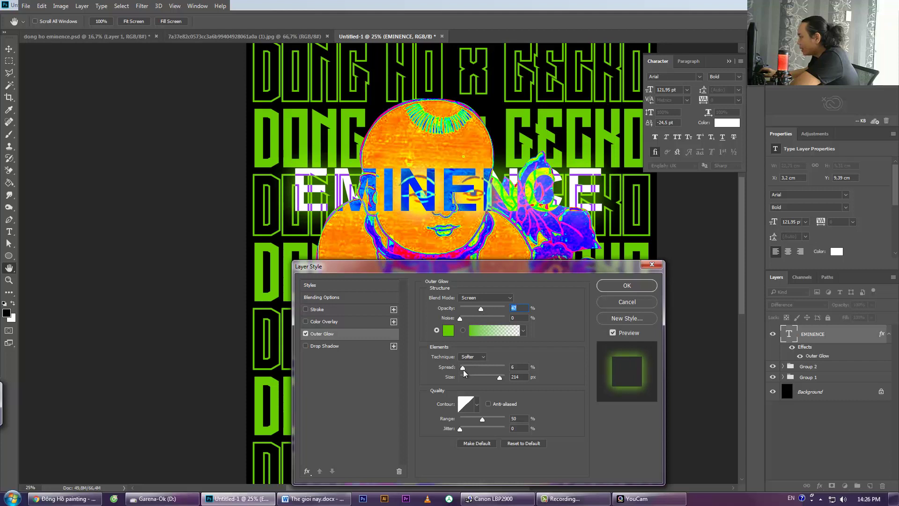
{"action": "left_click_drag", "start_coordinate": [463, 369], "coordinate": [469, 368]}
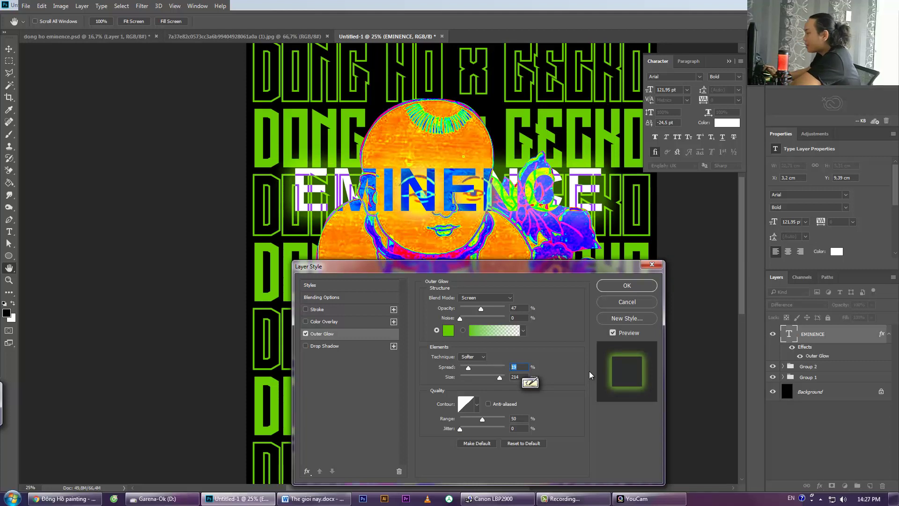
{"action": "type", "text": "10"}
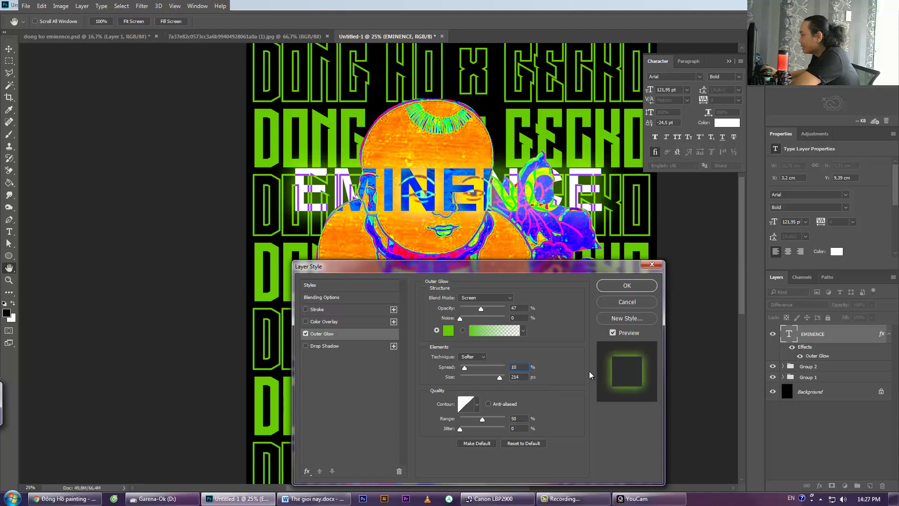
{"action": "left_click", "coordinate": [486, 380]}
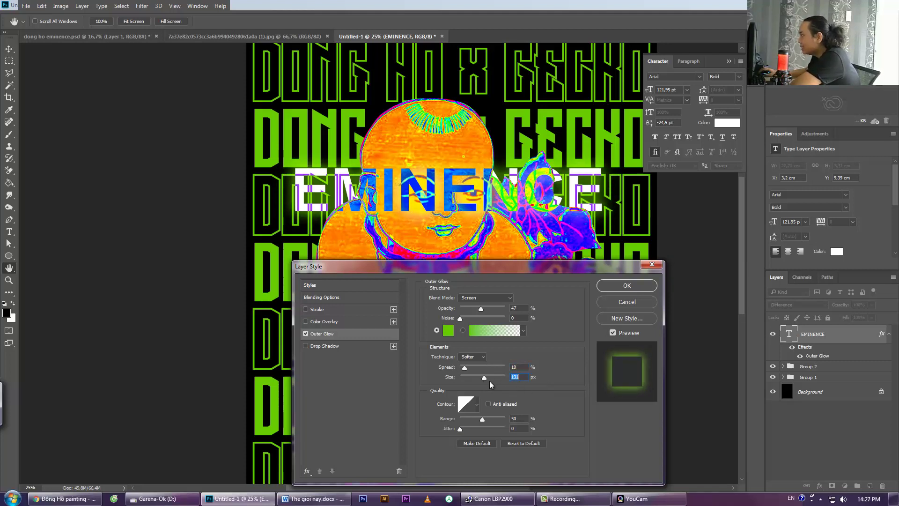
{"action": "left_click", "coordinate": [497, 379]}
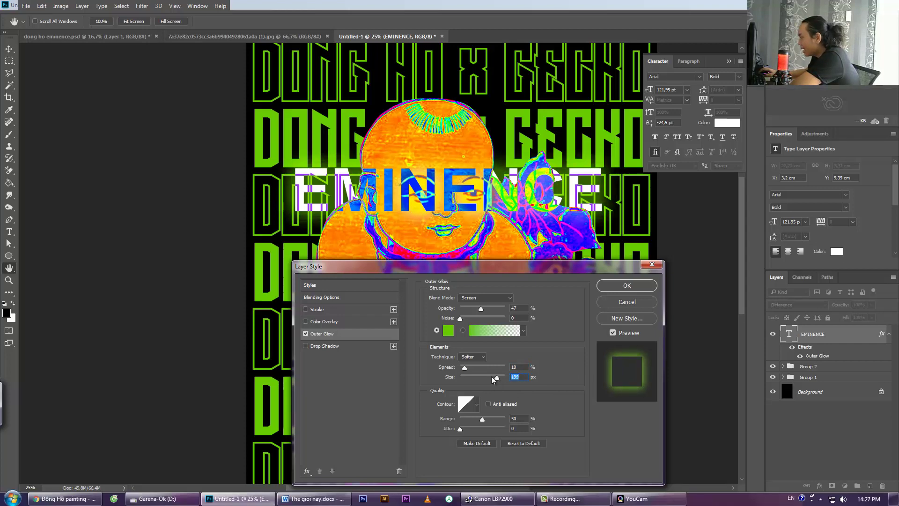
{"action": "left_click", "coordinate": [626, 286]}
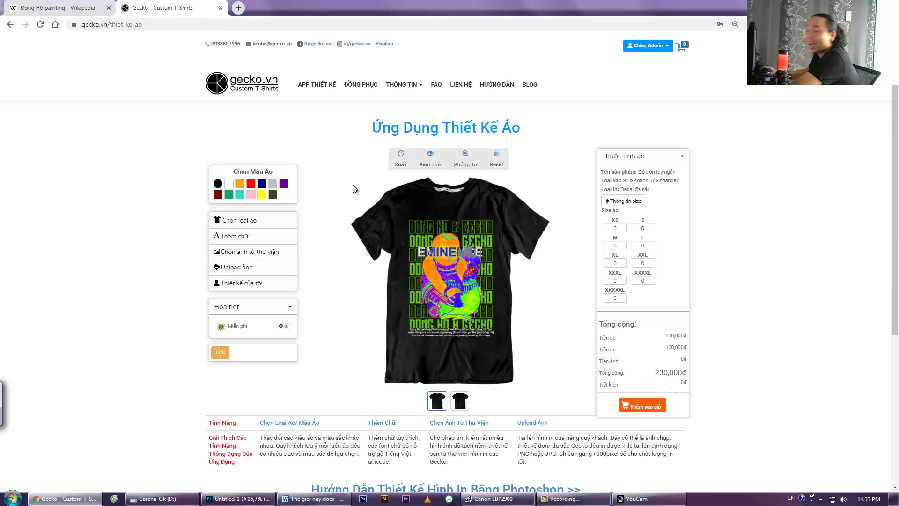